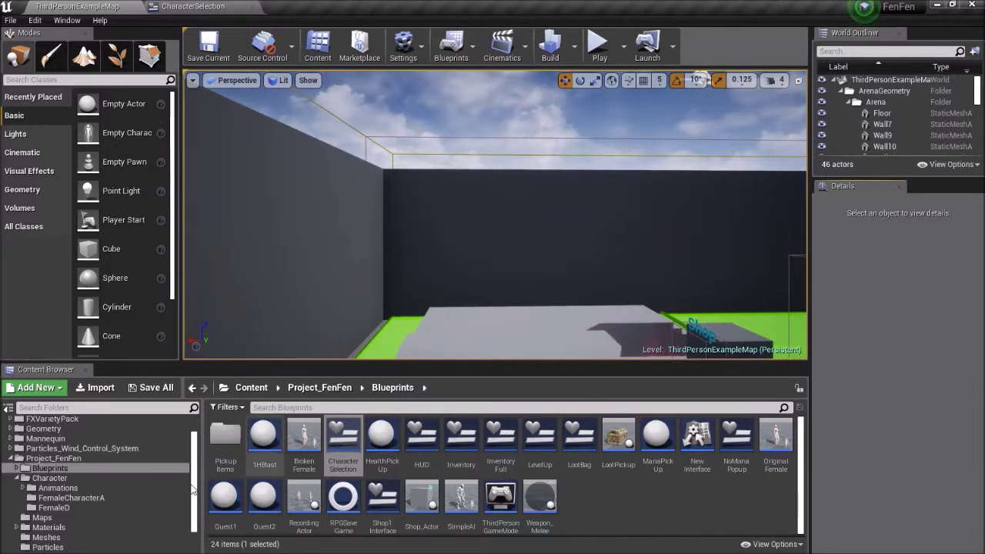
Examine the skeleton tree of the FemaleCharacterA skeletal mesh, and close its editor and the CharacterSelection blueprint
left_click(102, 499)
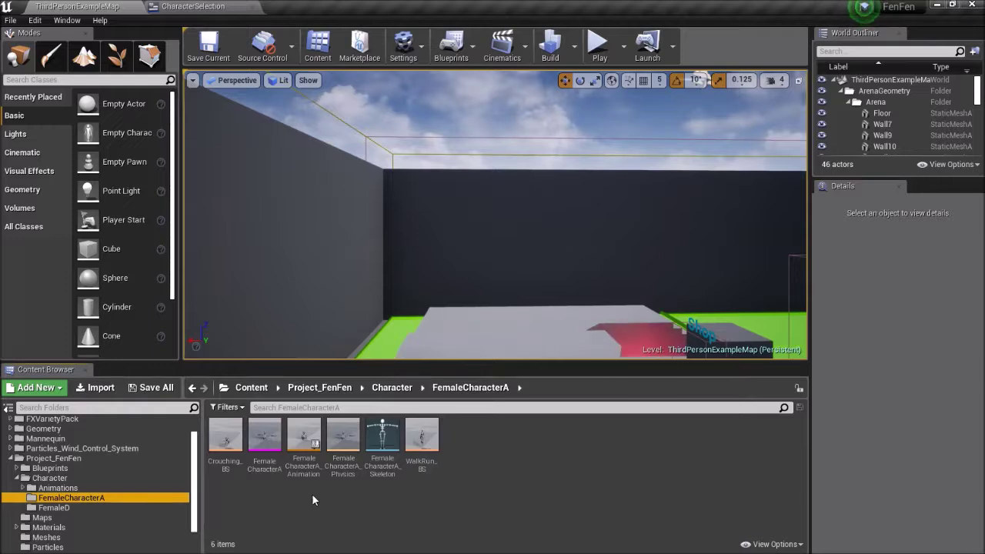
mouse_move(275, 471)
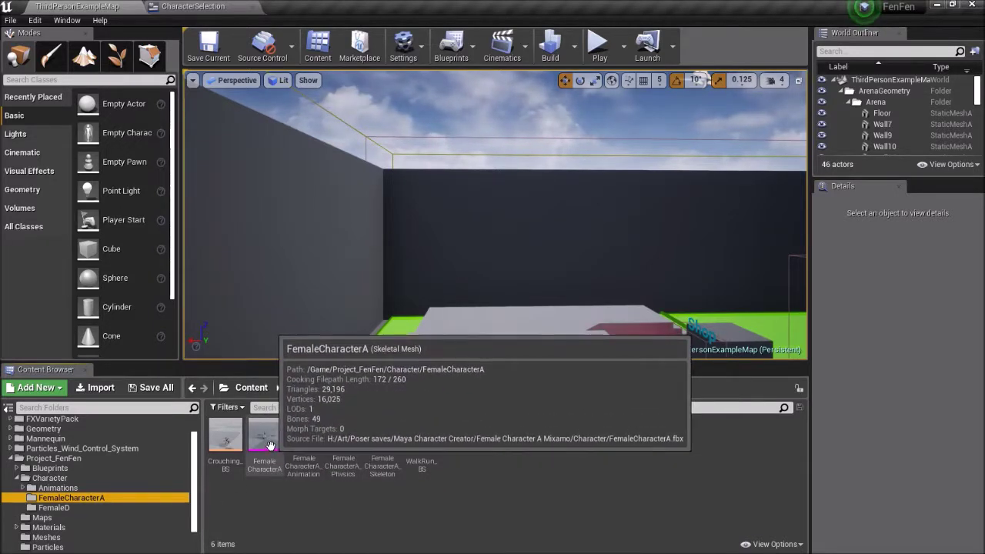
left_click(269, 444)
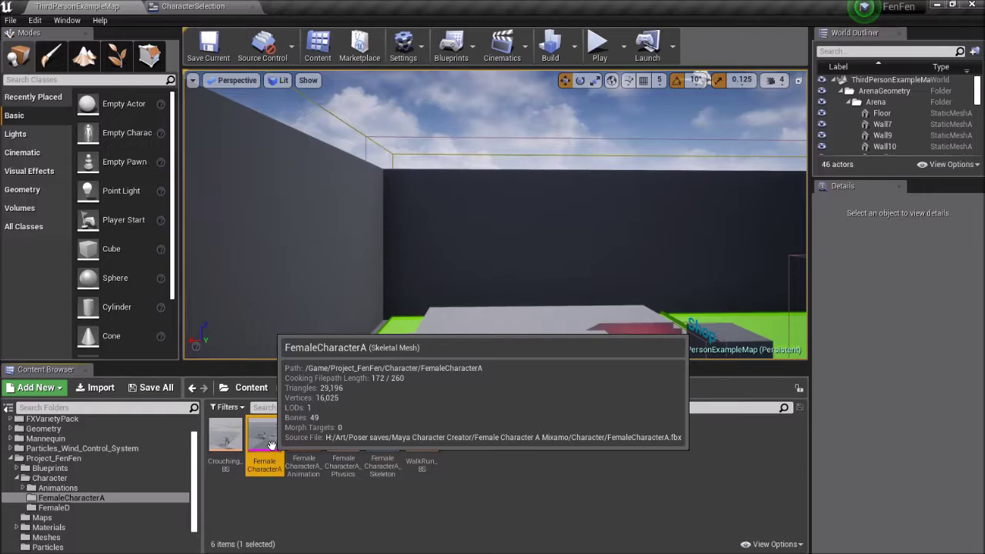
double_click(270, 446)
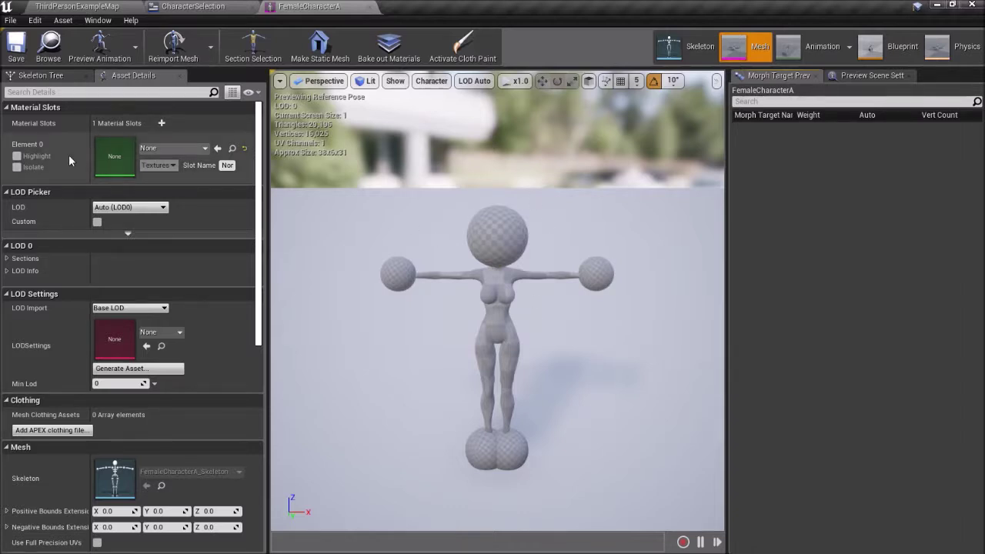
left_click(40, 75)
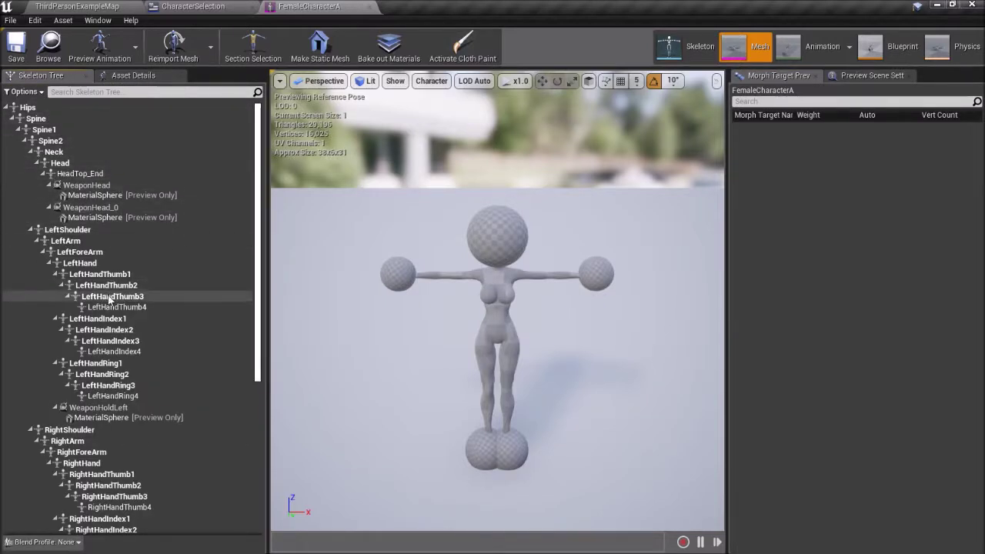
scroll(234, 382, "down", 7)
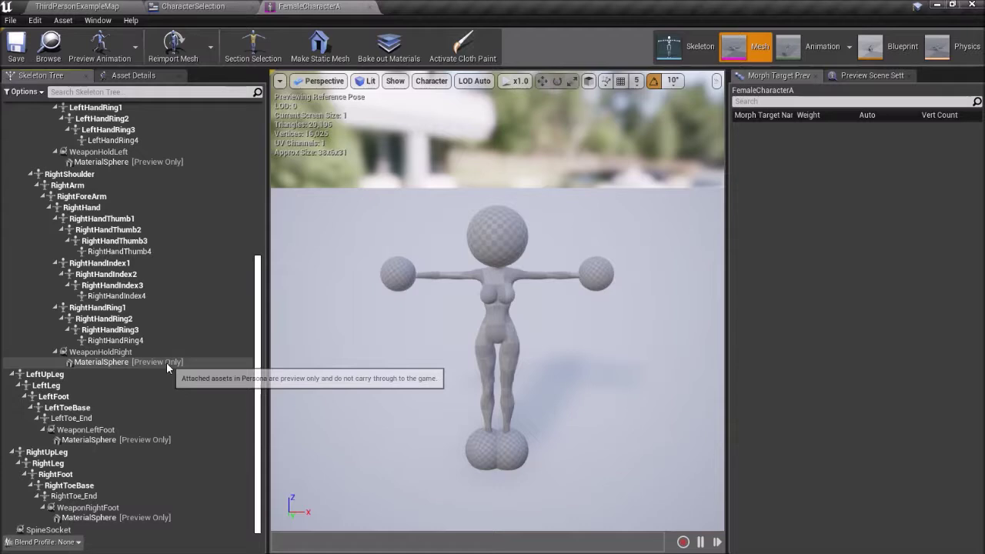
scroll(141, 446, "up", 3)
scroll(143, 454, "up", 4)
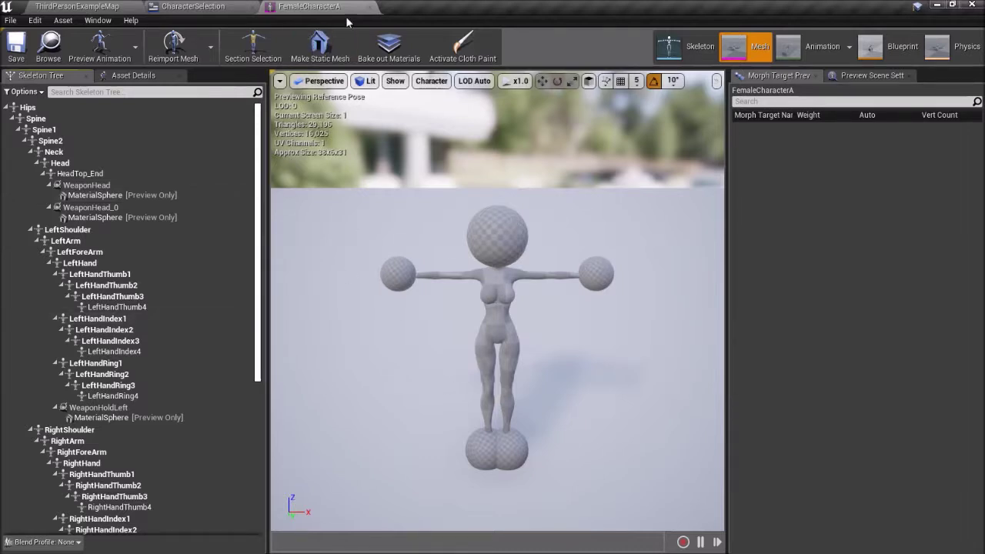
left_click(370, 7)
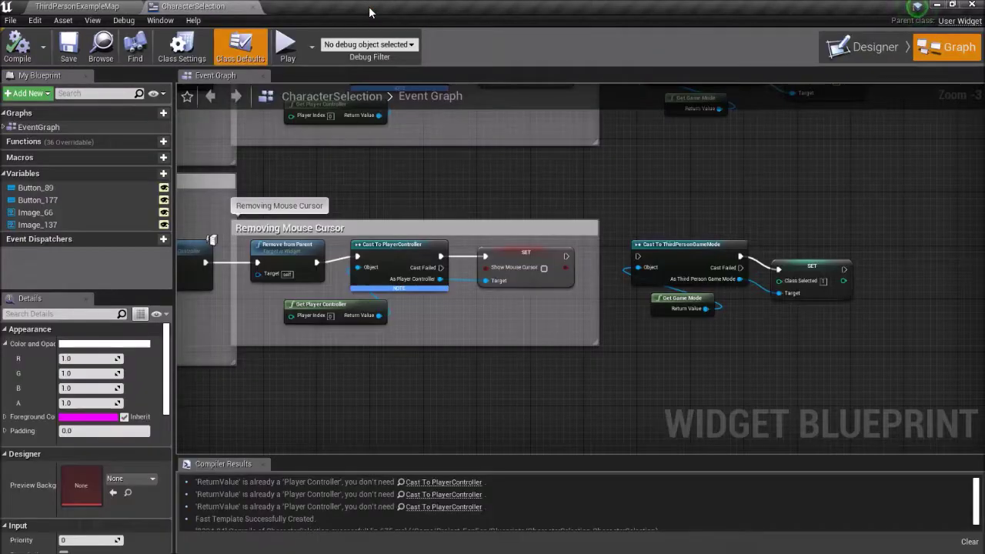
left_click(252, 7)
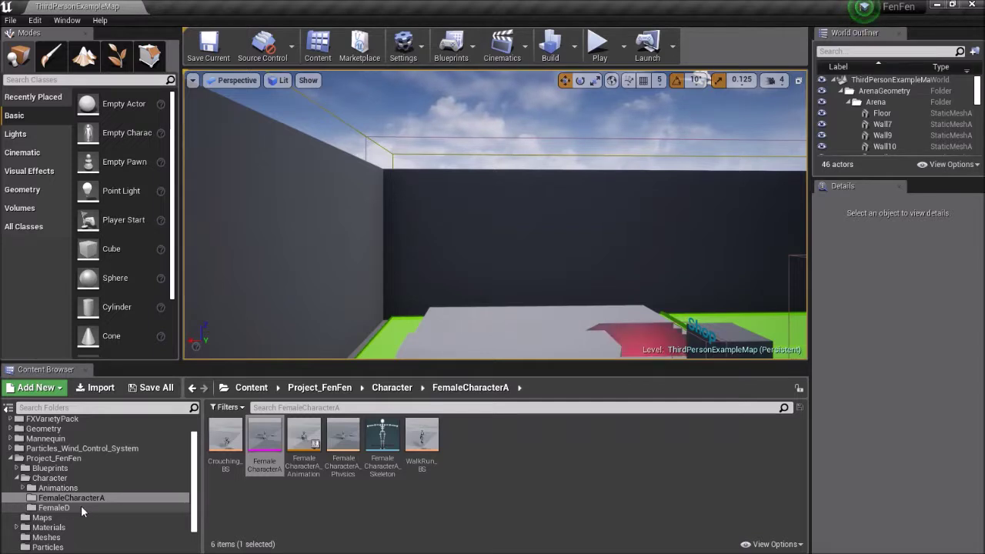
Open the FemaleD skeletal mesh from the FemaleD folder and examine its model and full bone hierarchy
left_click(81, 507)
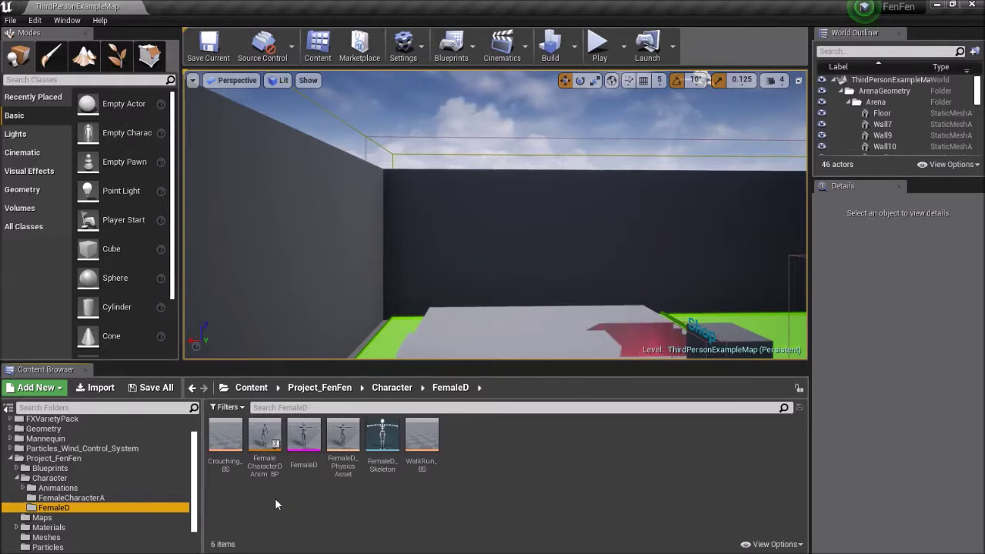
double_click(271, 448)
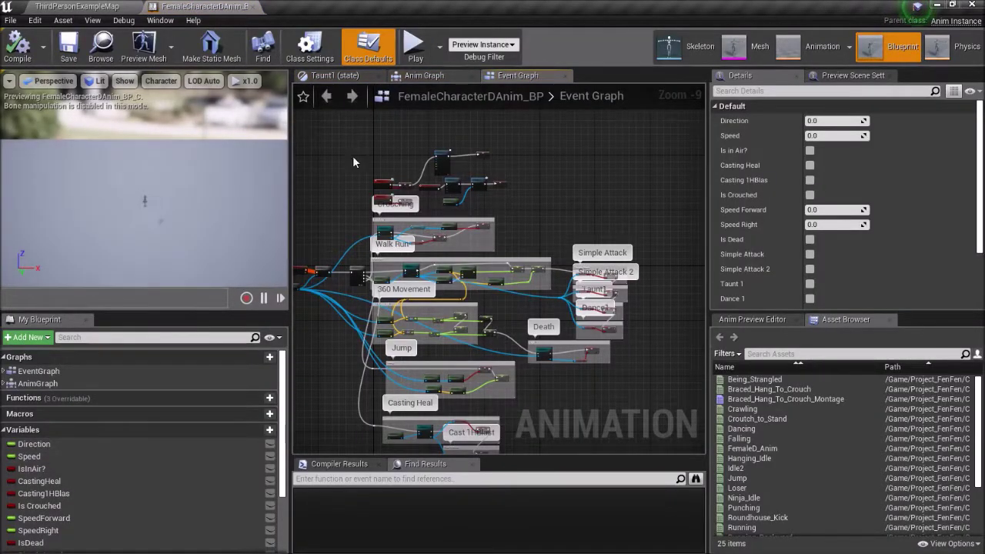
left_click(250, 7)
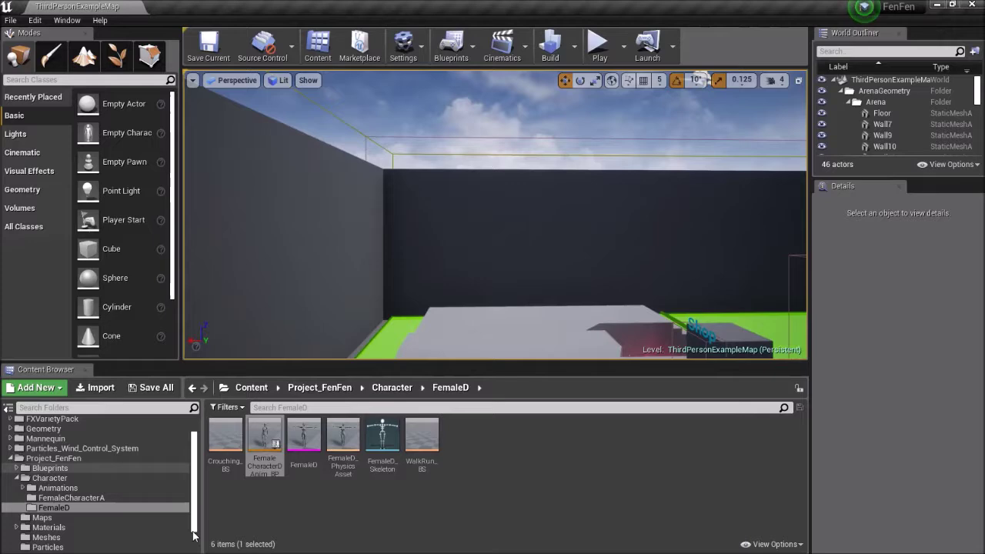
double_click(307, 444)
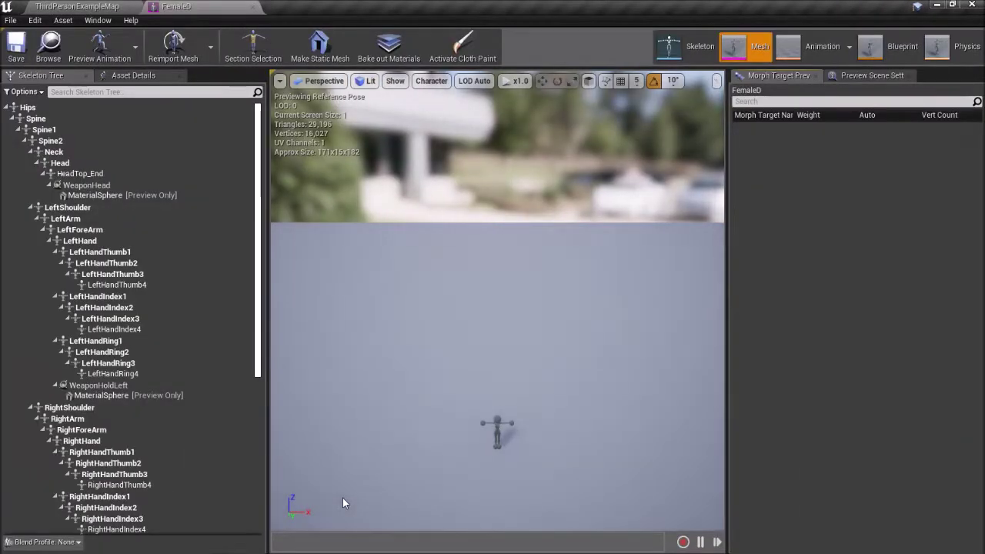
right_click_drag(380, 485, 468, 463)
key("s")
key("w")
right_click_drag(392, 512, 392, 512)
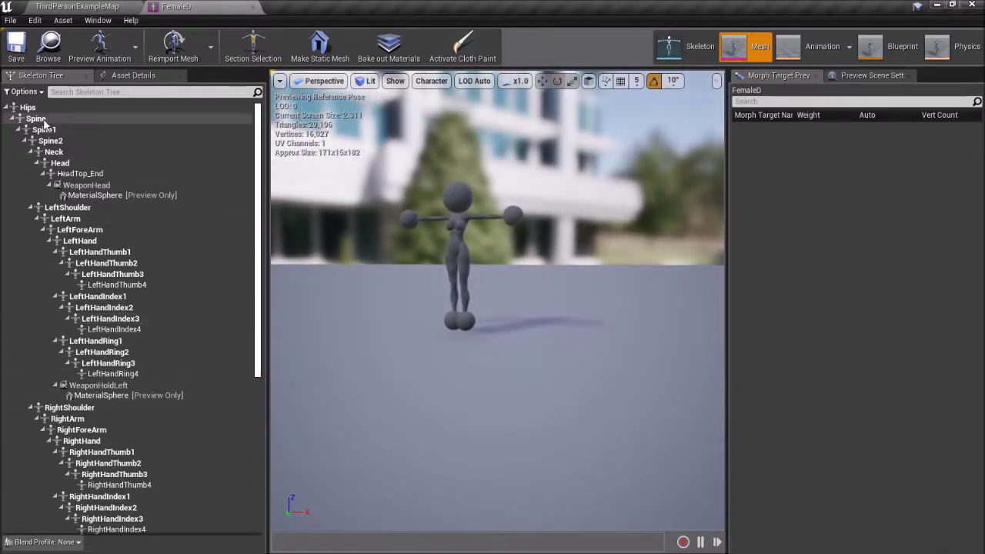
scroll(149, 283, "down", 8)
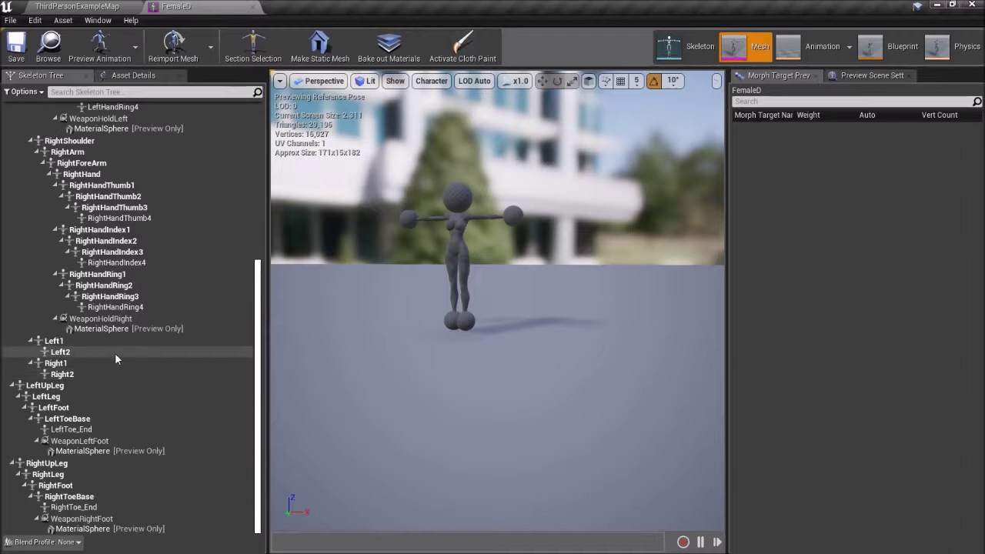
Play ThirdPersonExampleMap in the editor and select the Fen Fen Roundbottom character
left_click(90, 9)
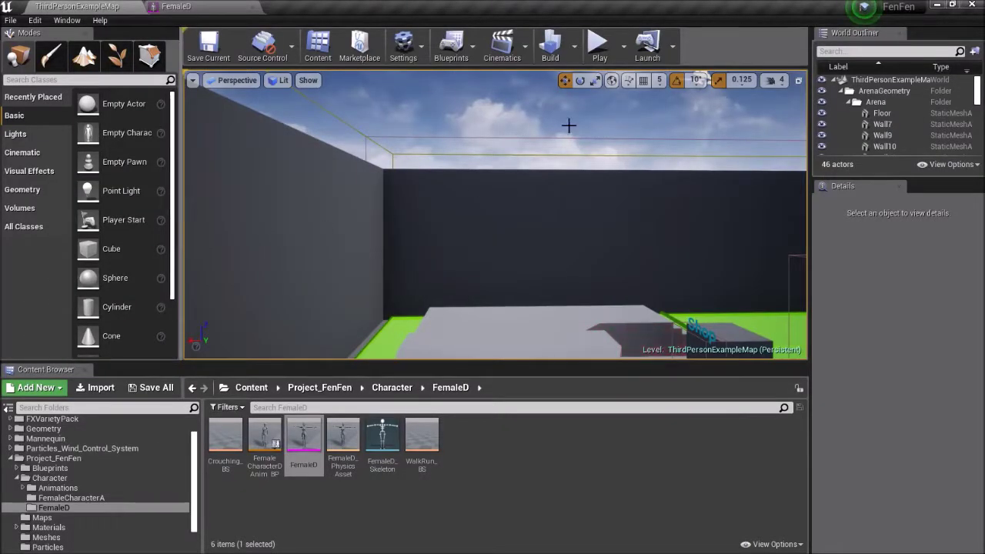
left_click(597, 42)
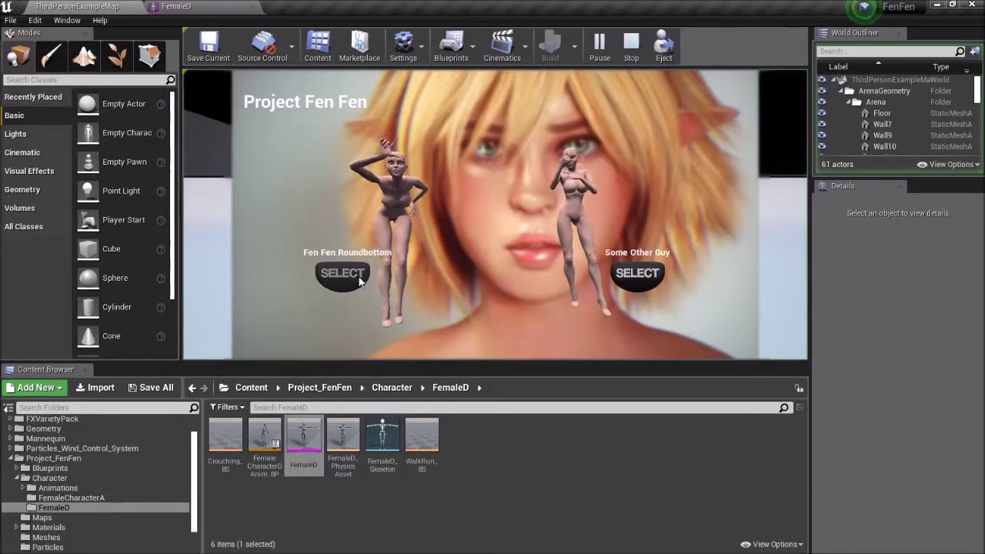
left_click(343, 274)
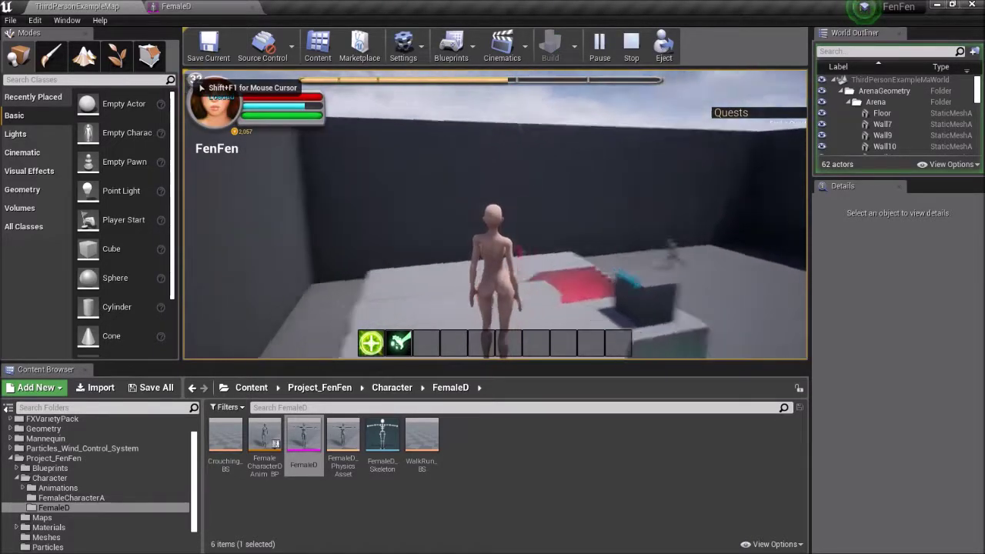
Test the character's movement and first hotbar ability in the running game, viewing the body up close from the front
key("w")
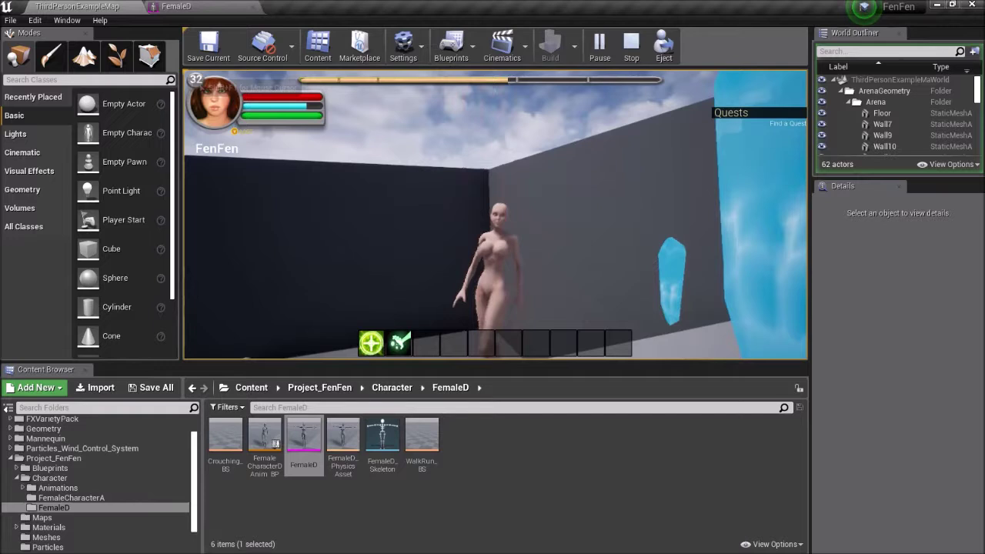
scroll(495, 216, "up", 4)
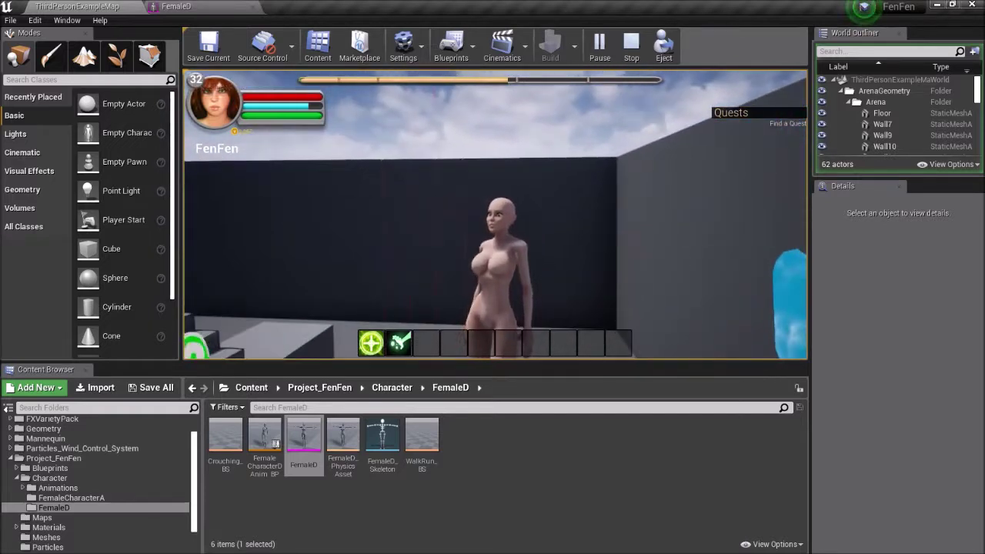
key("c")
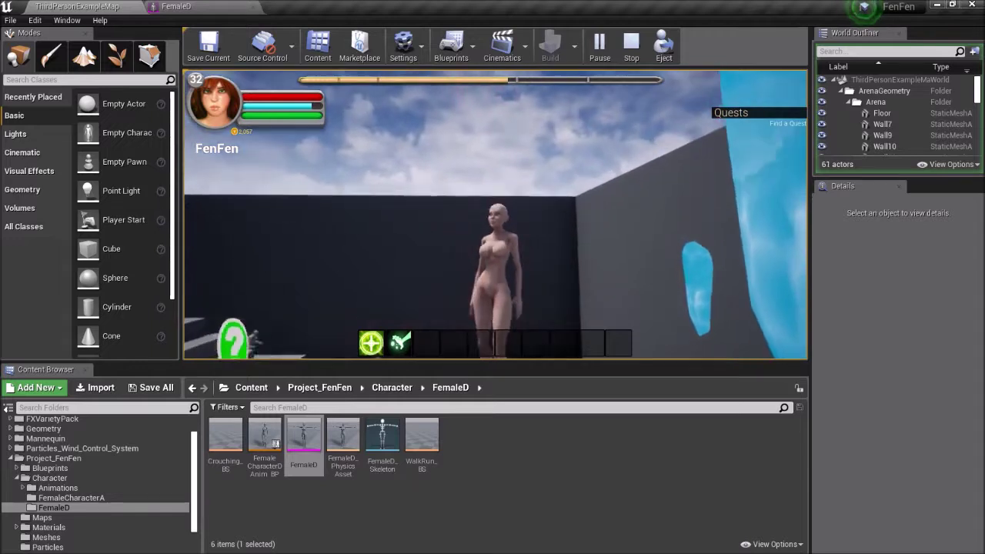
key("1")
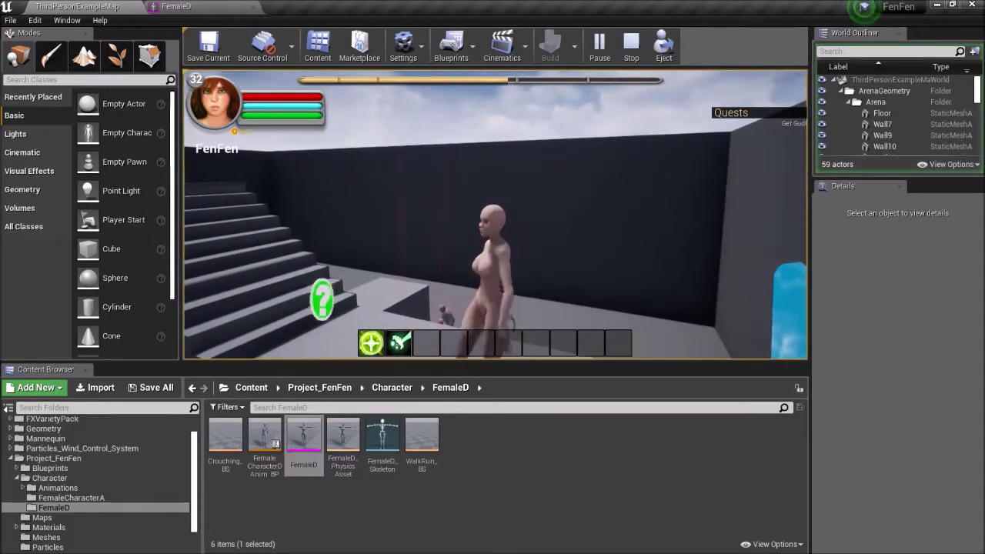
key("c")
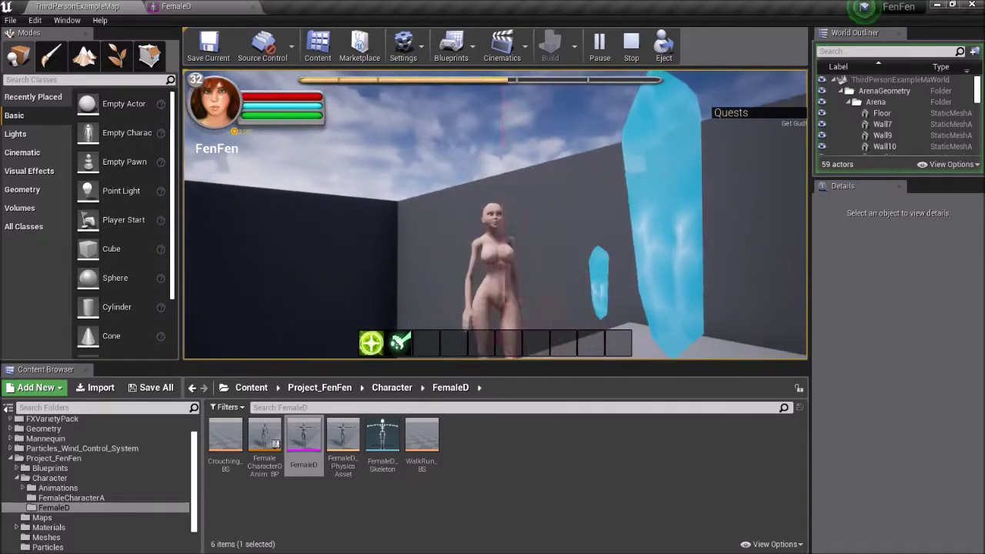
key("d")
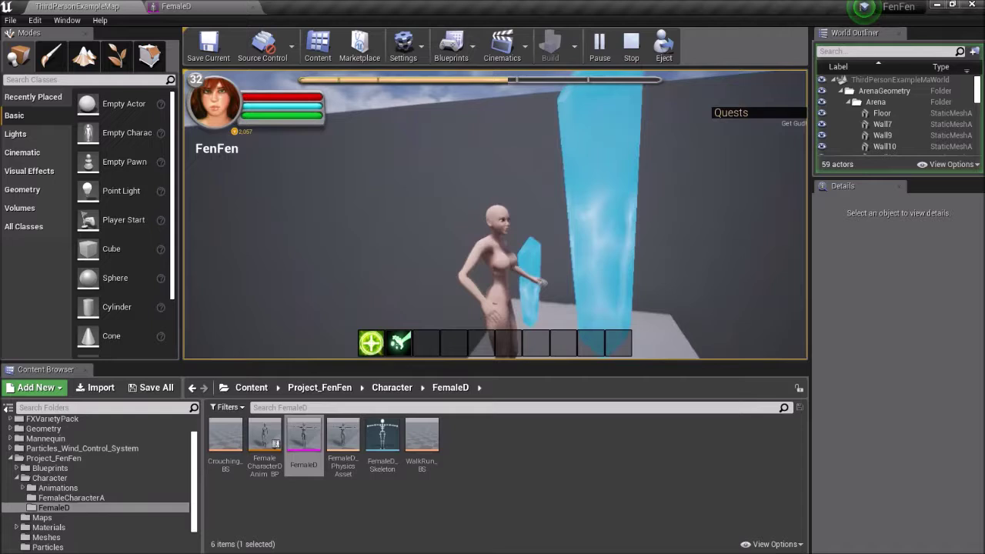
Run the character around beside the blue crystals and make it jump to examine its body motion
key("w")
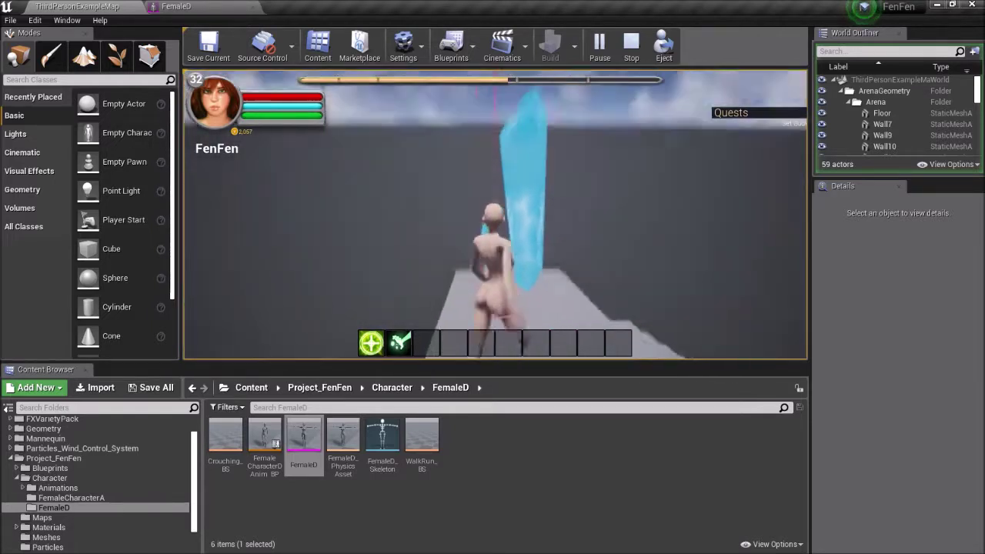
key("w")
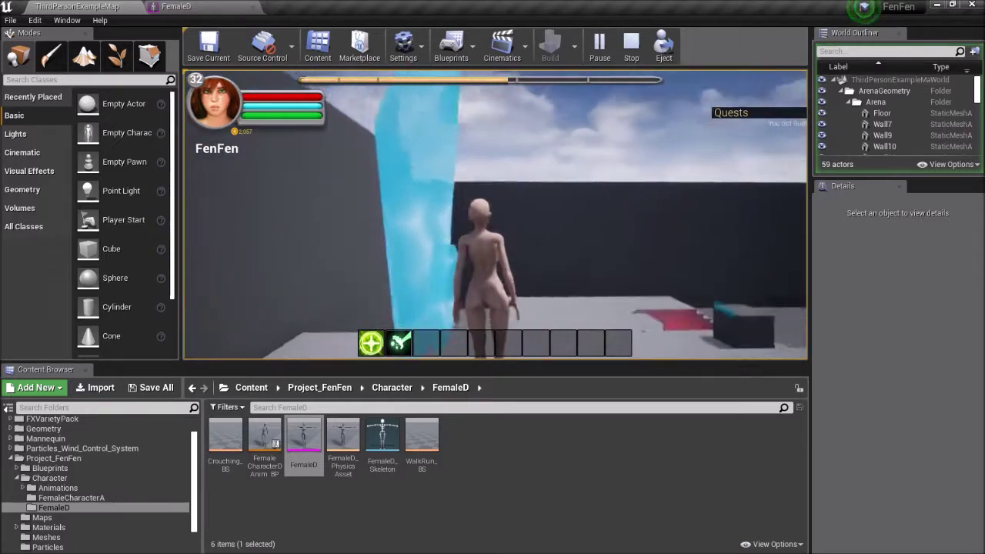
key("w")
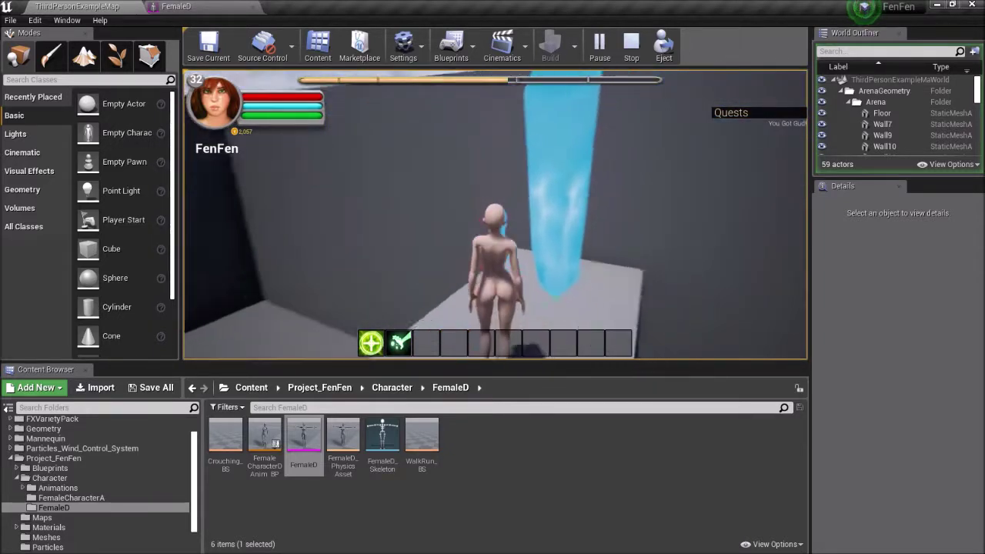
key("w")
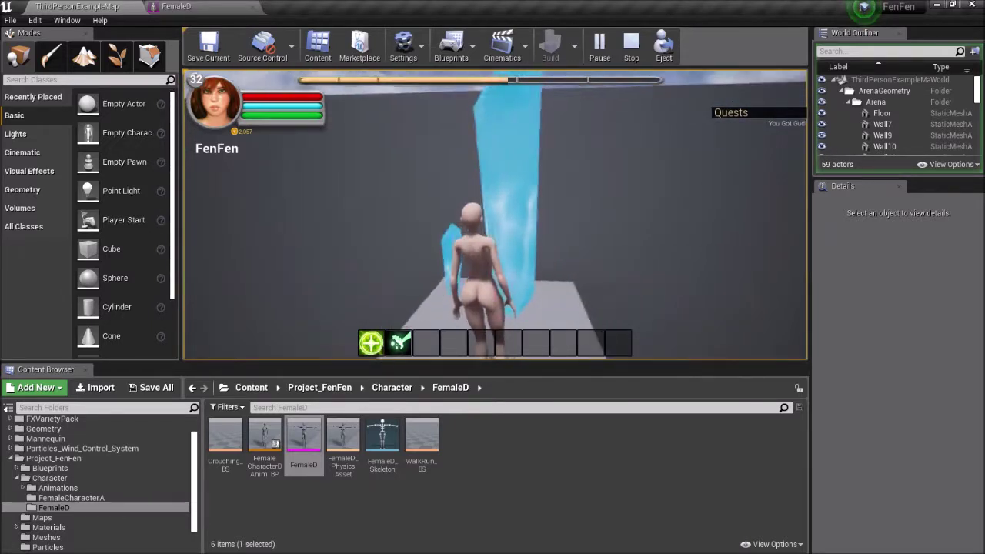
key("w")
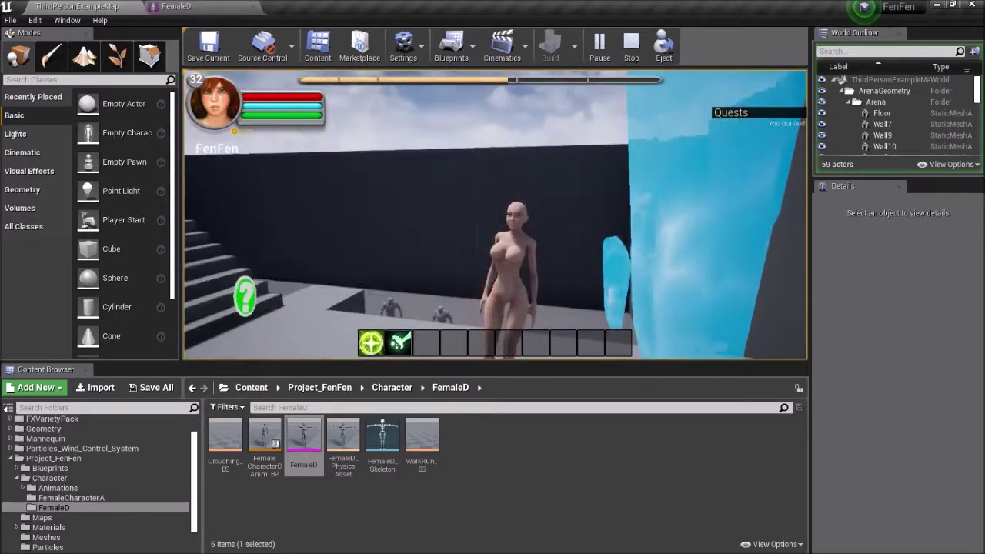
key("space")
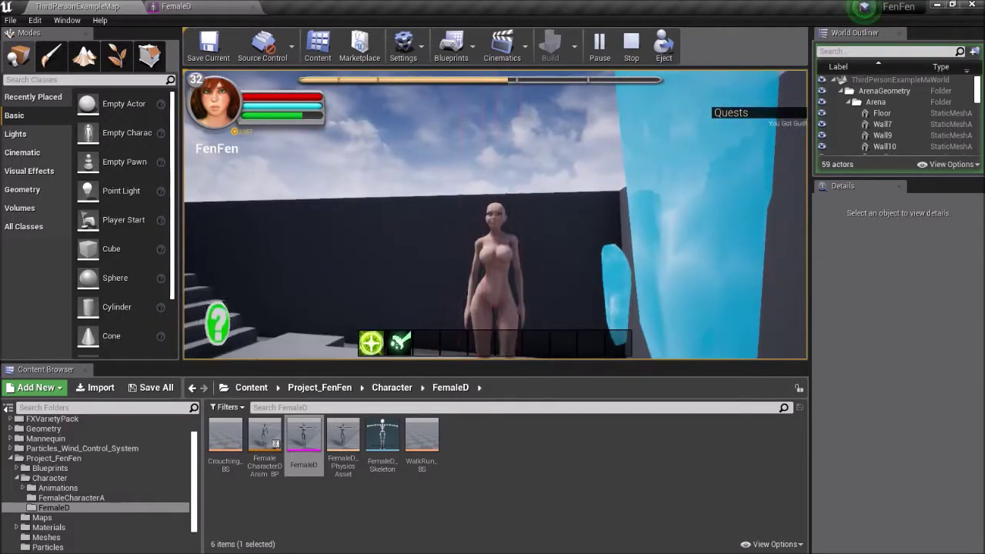
key("space")
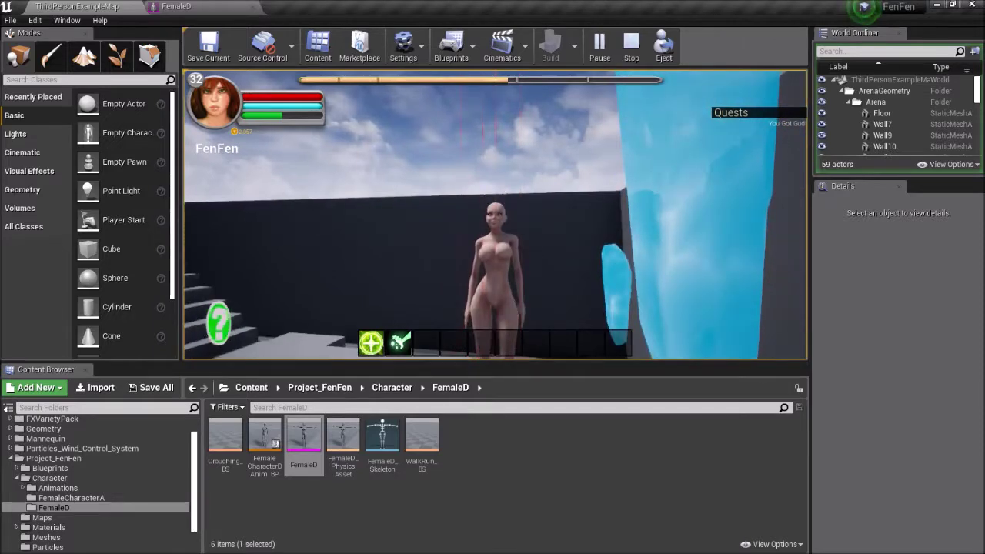
Run the character across the arena to the stairs, attack the enemy there and reach the loot chest
key("w")
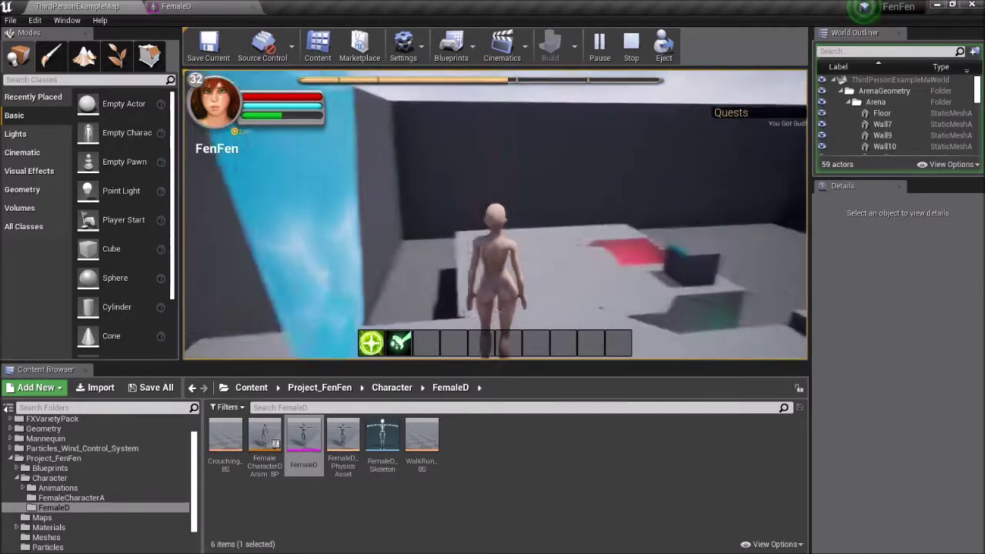
key("w")
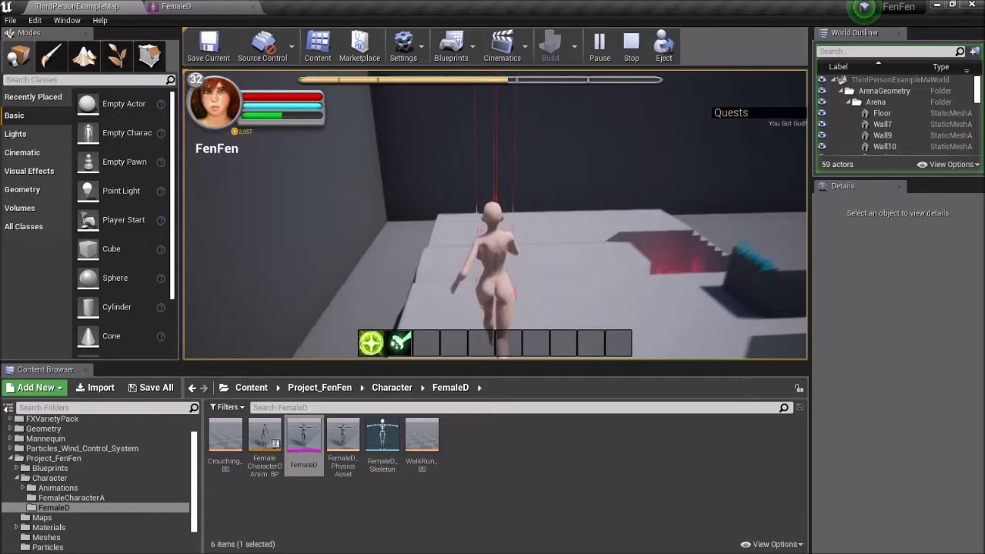
key("w")
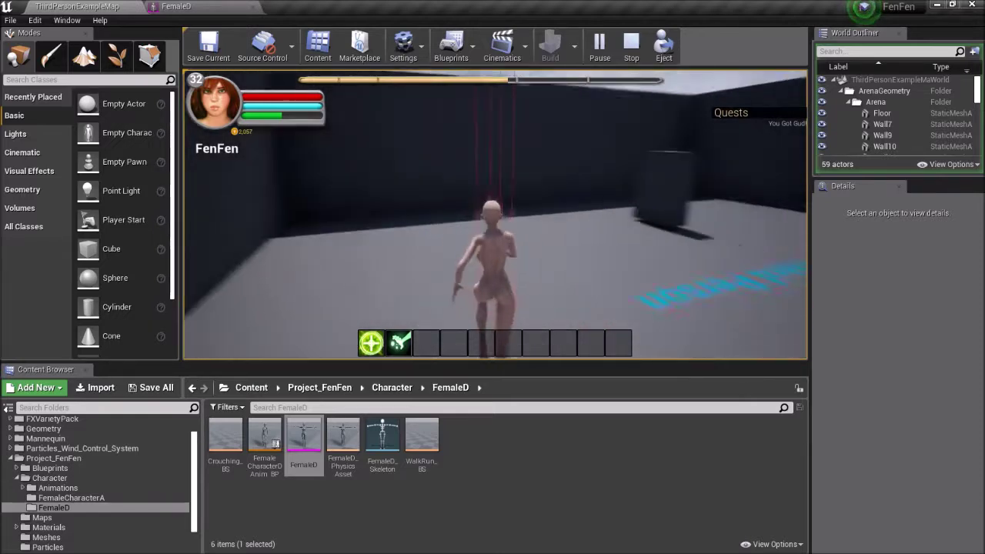
key("w")
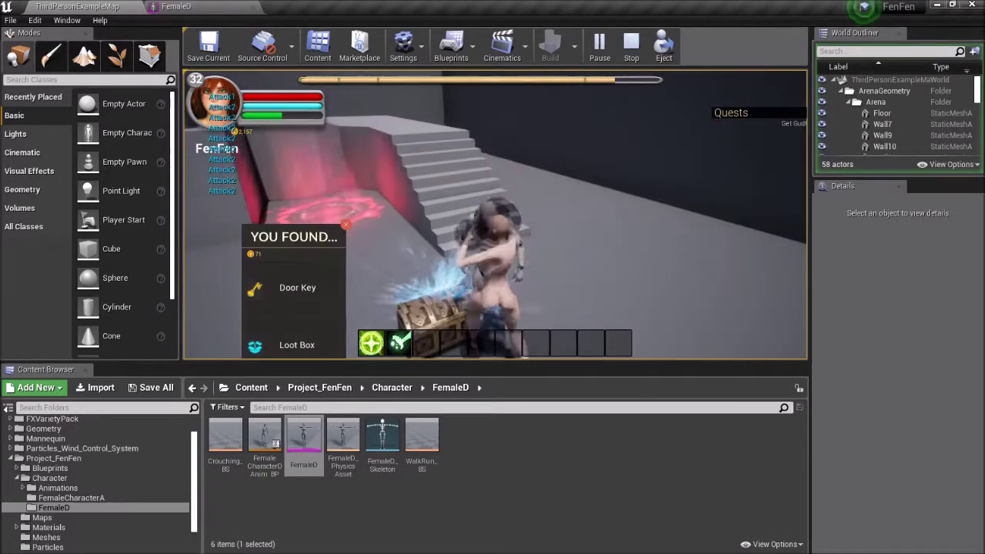
Run the character past the glowing pools and over the raised platforms, stop facing the tall staircase, and end the play session
key("w")
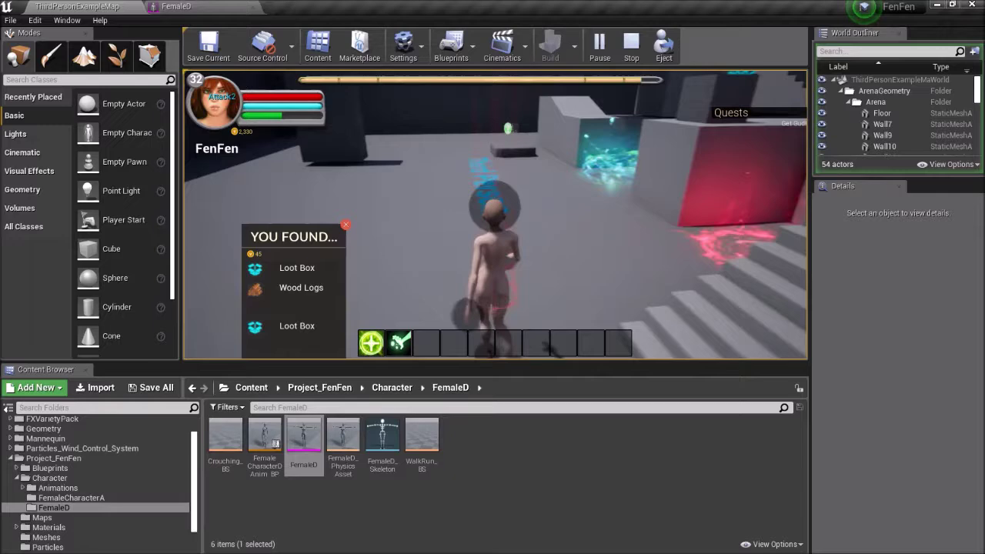
key("w")
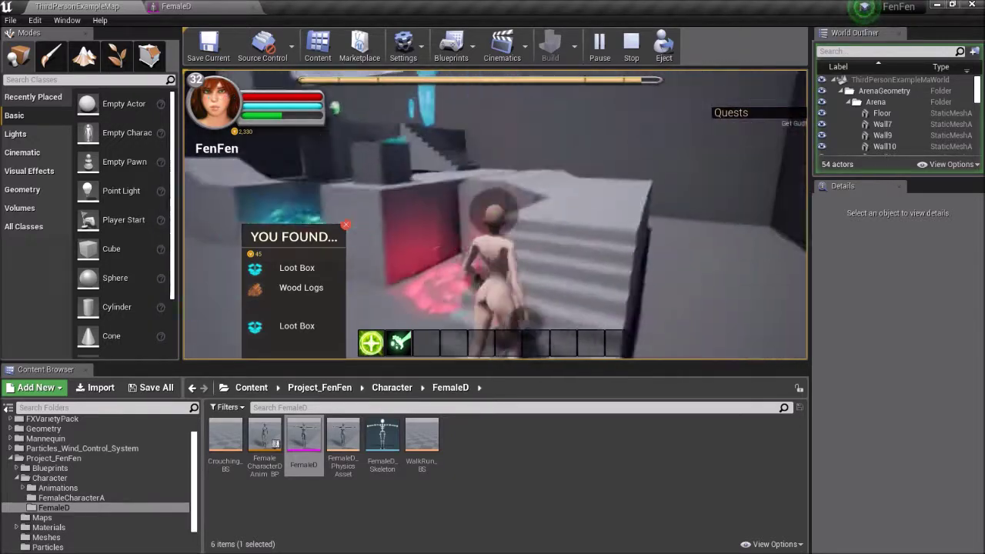
key("w")
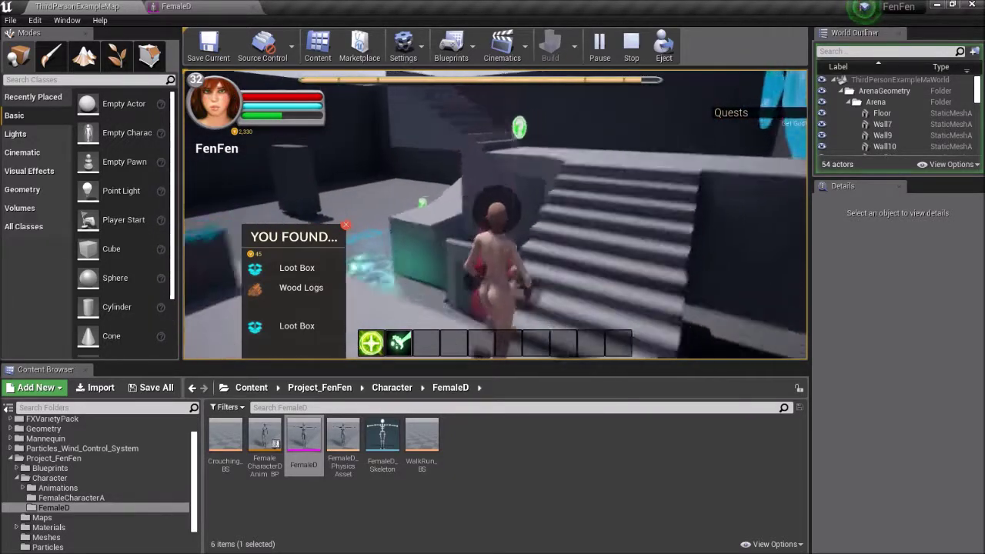
key("w")
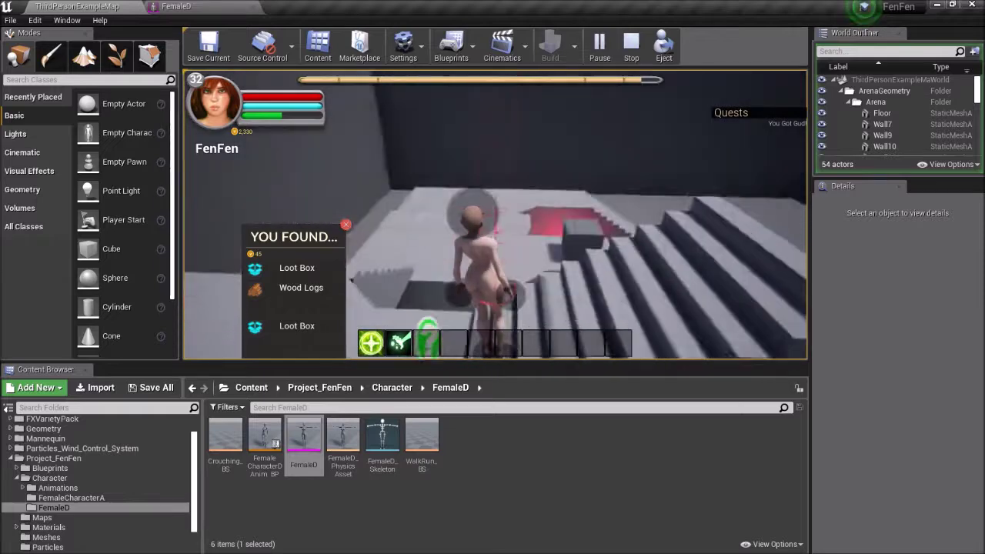
key("w")
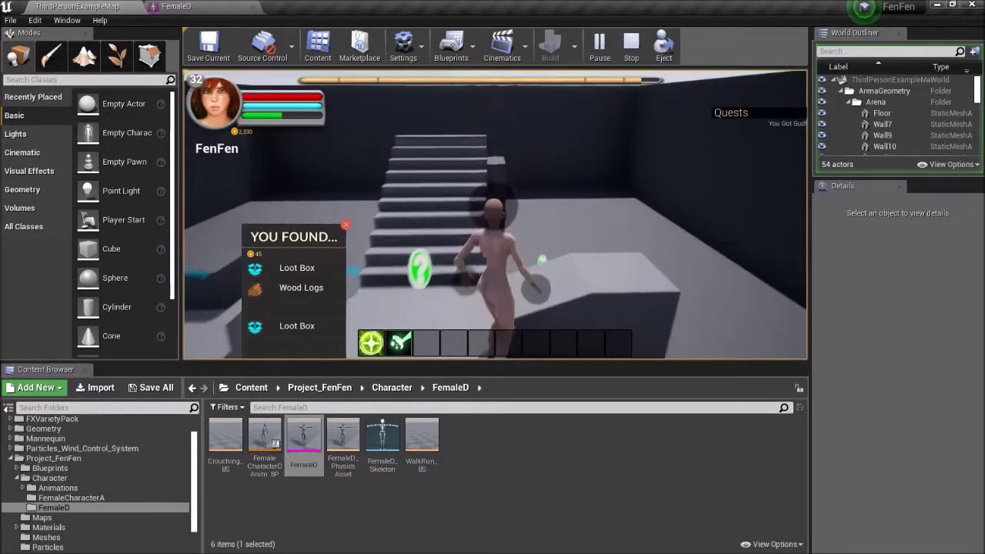
key("d")
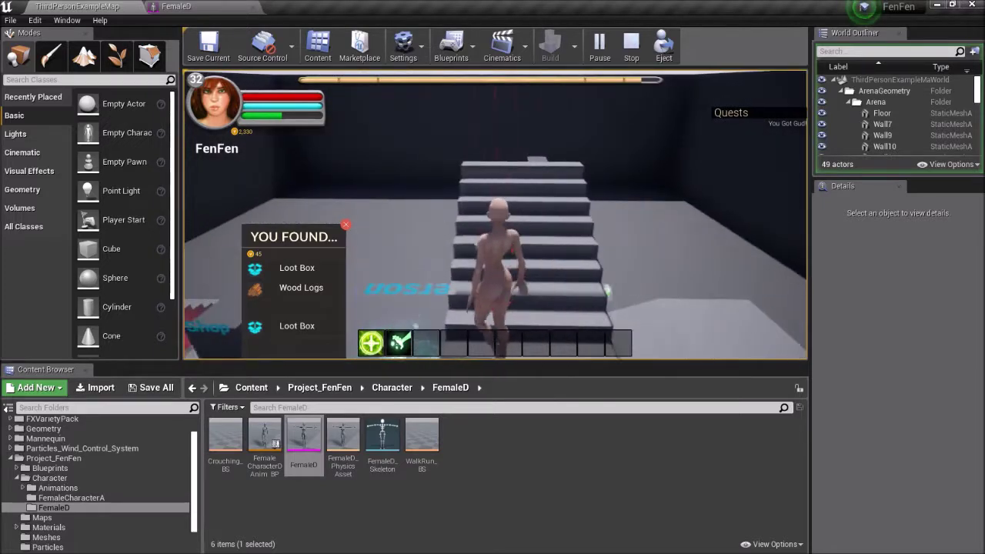
key("s")
key("w")
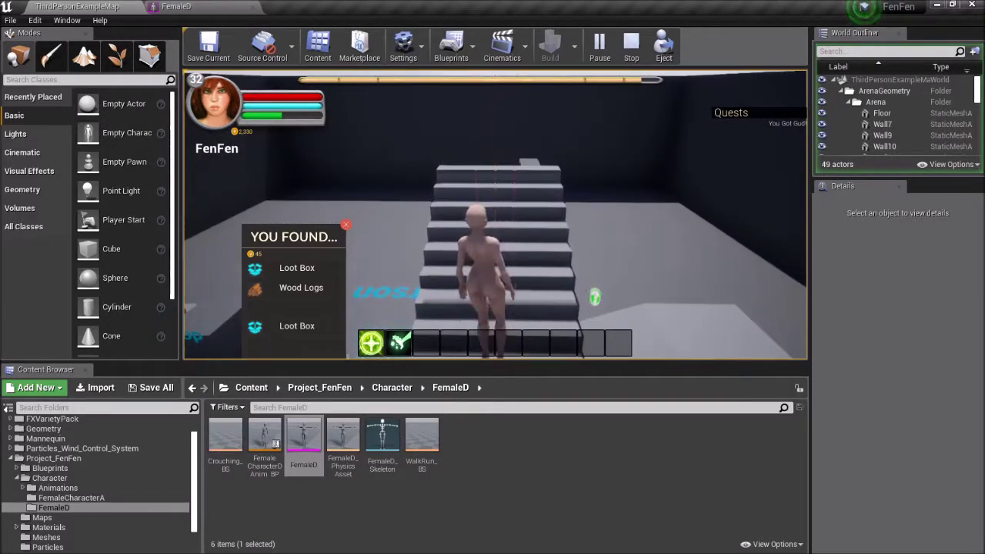
key("Escape")
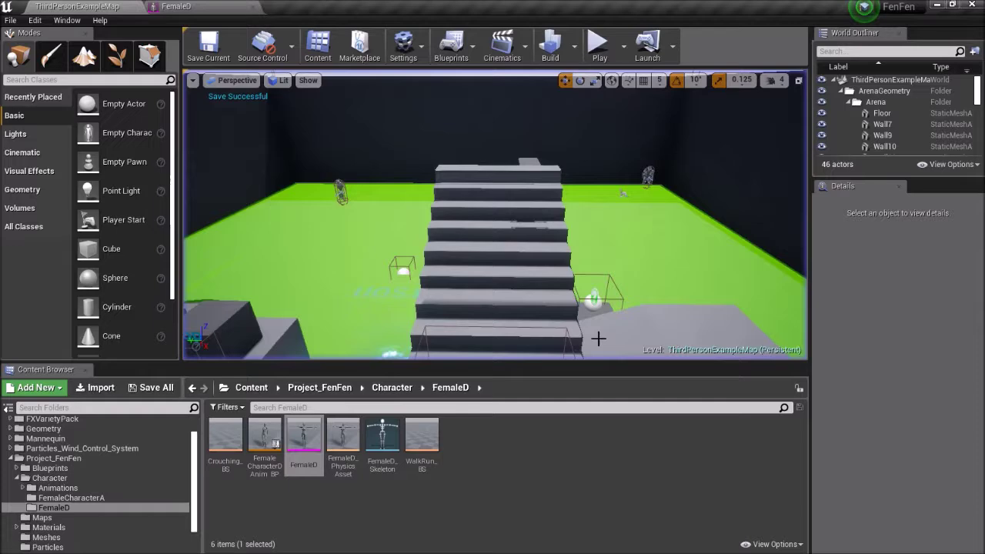
Play the map again as Fen Fen Roundbottom, run across the upper platform towards the crystal stairs, and end the session
left_click(600, 48)
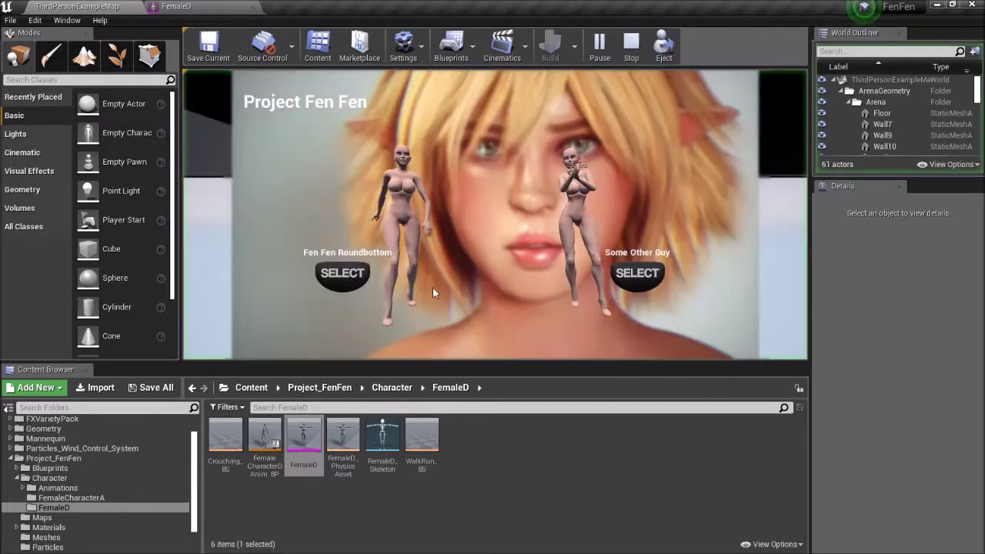
left_click(338, 277)
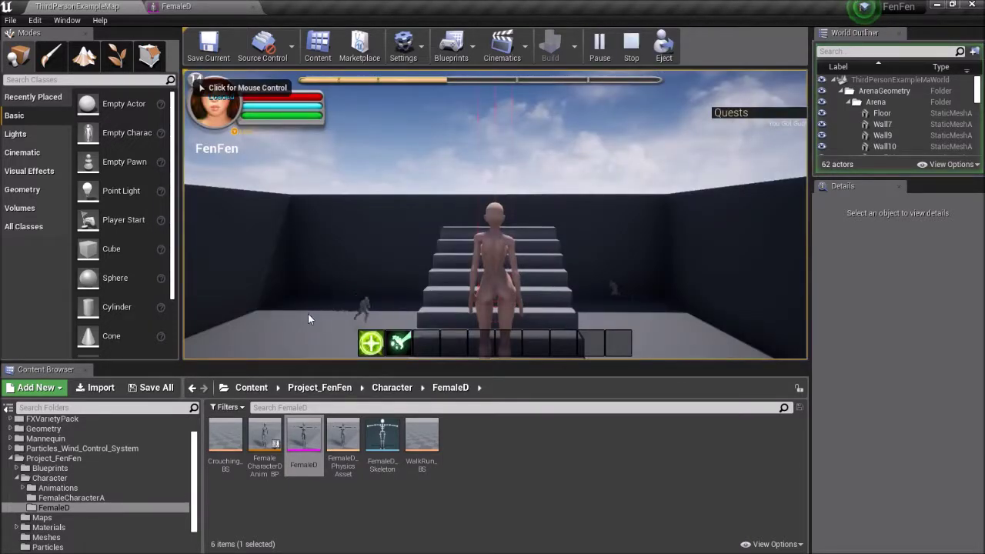
left_click(360, 309)
key("w")
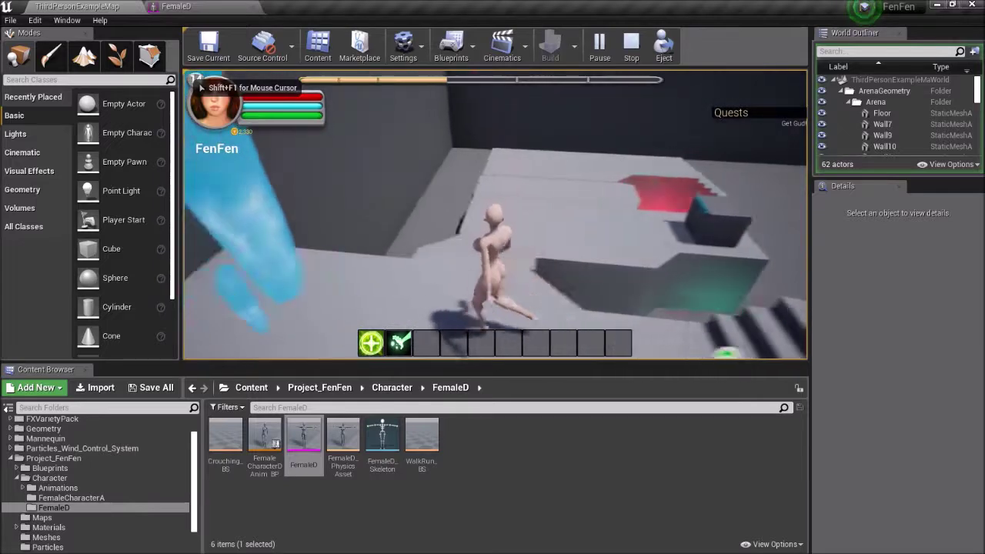
key("w")
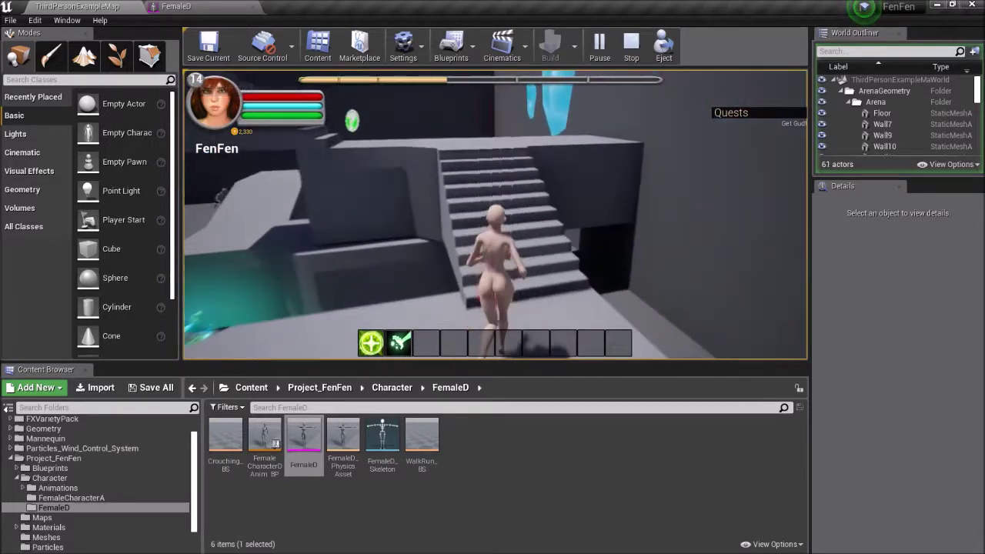
key("Escape")
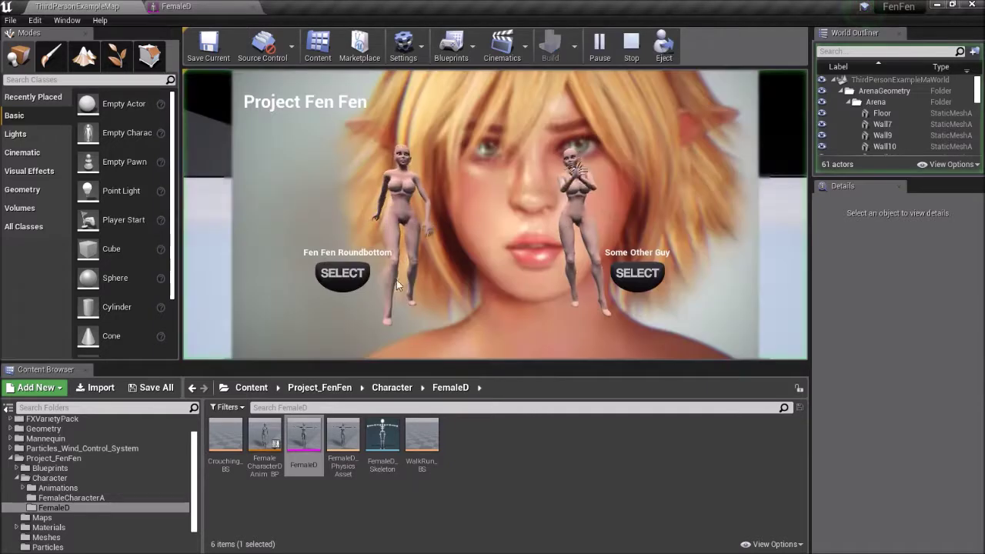
Replay as Fen Fen Roundbottom, check the run motion across the platforms above the Shop block, and stop the game facing the tall staircase
left_click(338, 281)
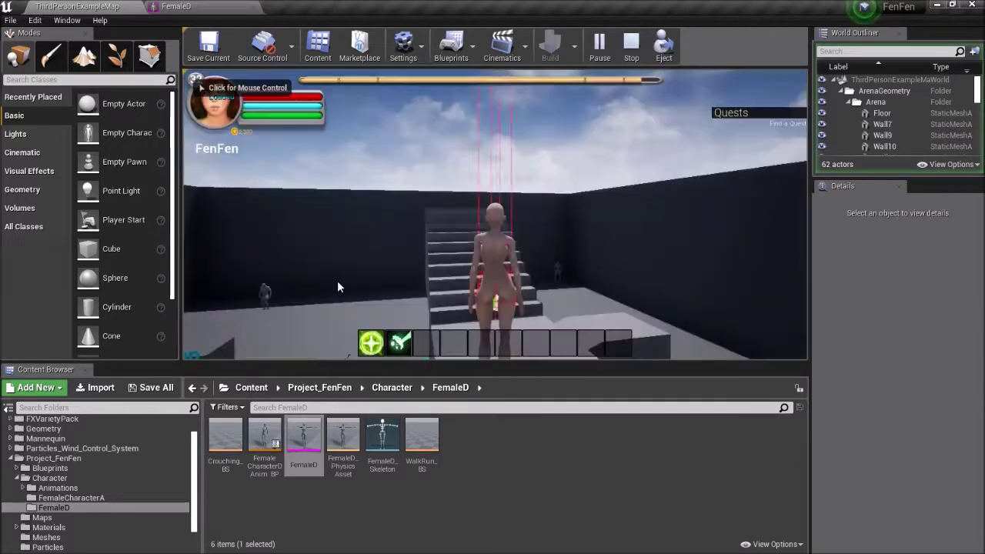
left_click(338, 281)
key("w")
key("w")
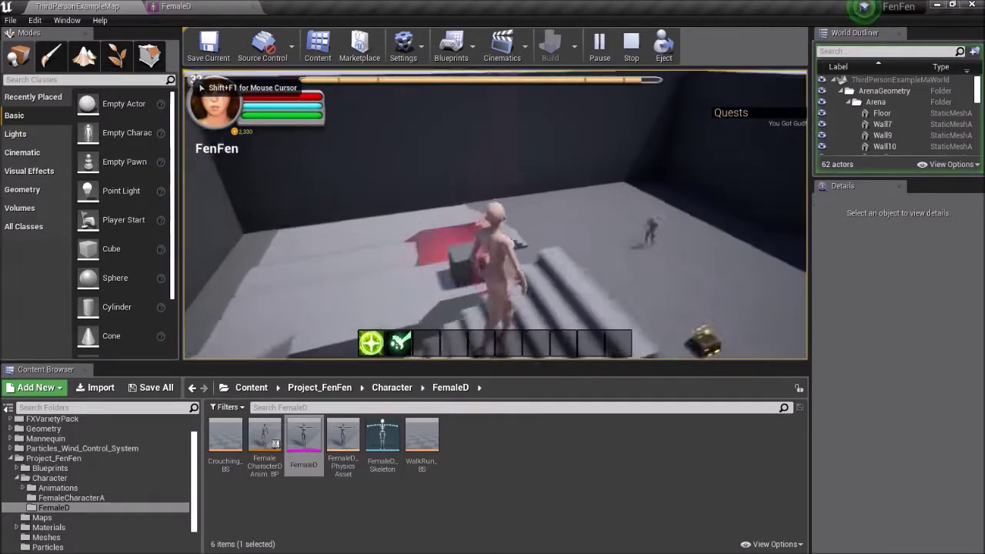
key("w")
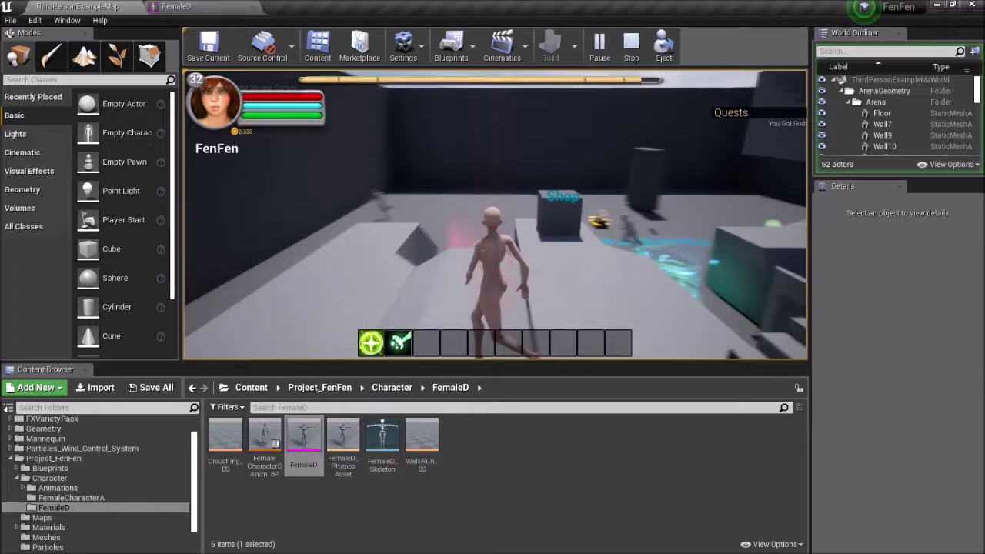
key("w")
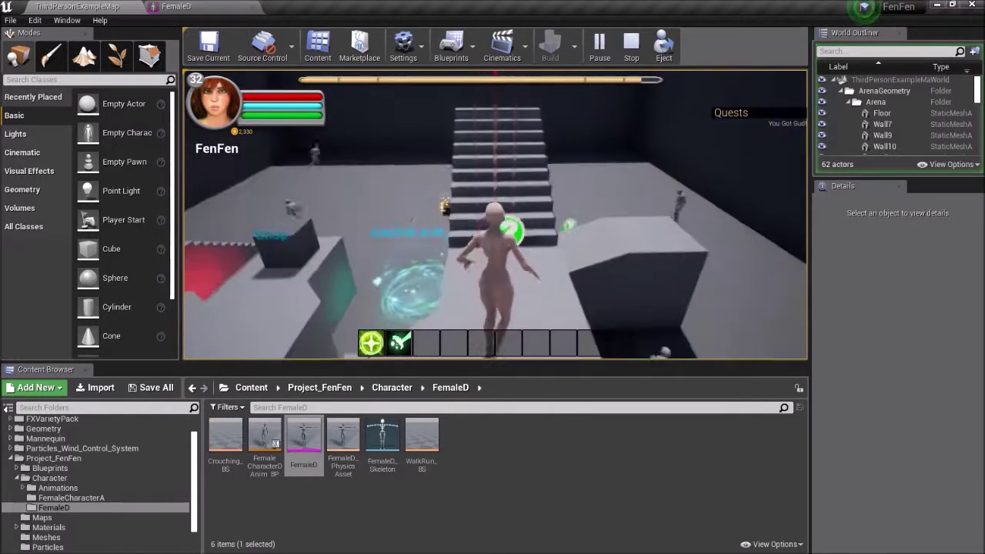
key("Escape")
Start another playthrough as Fen Fen Roundbottom, run down past the Shop and back onto the platforms, and end the session
left_click(598, 48)
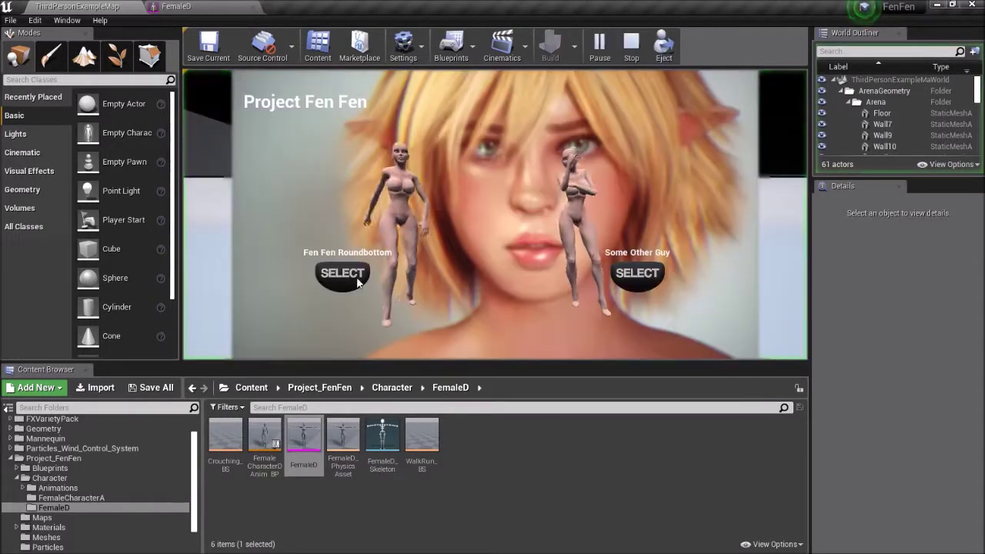
left_click(343, 277)
key("w")
key("w")
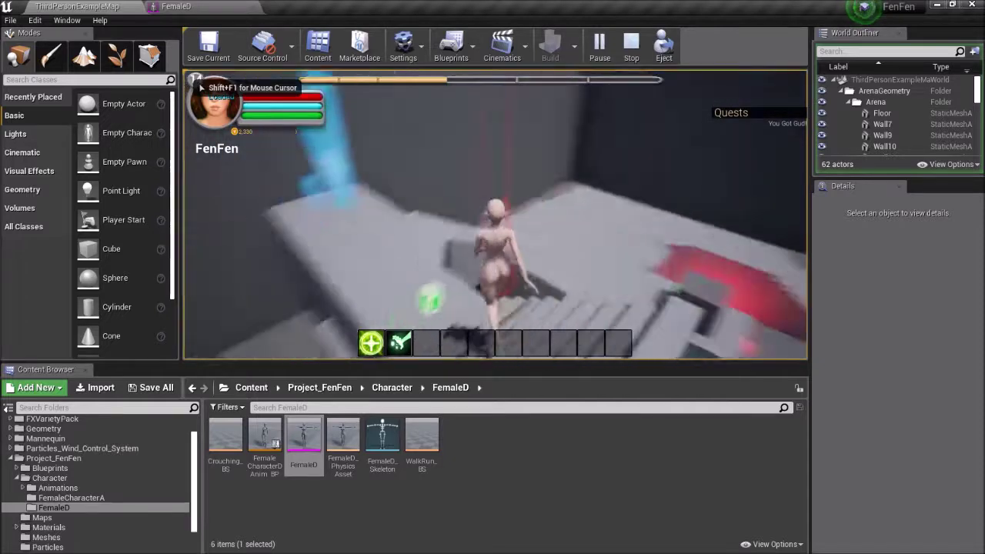
key("w")
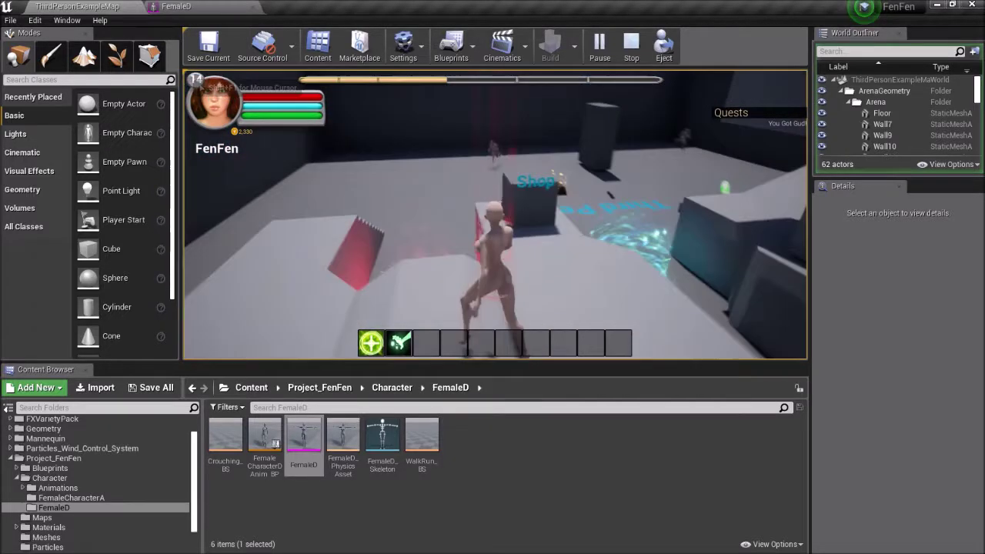
key("w")
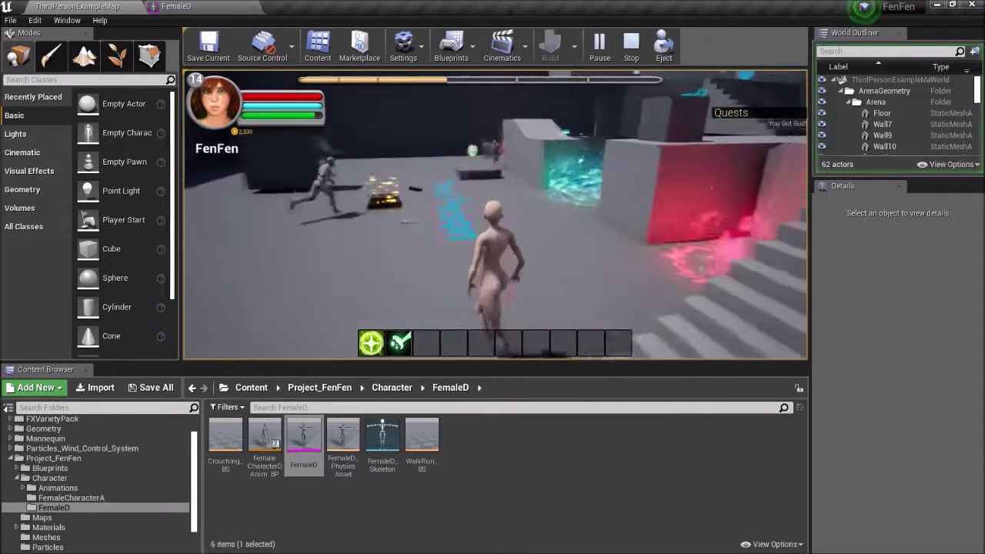
key("w")
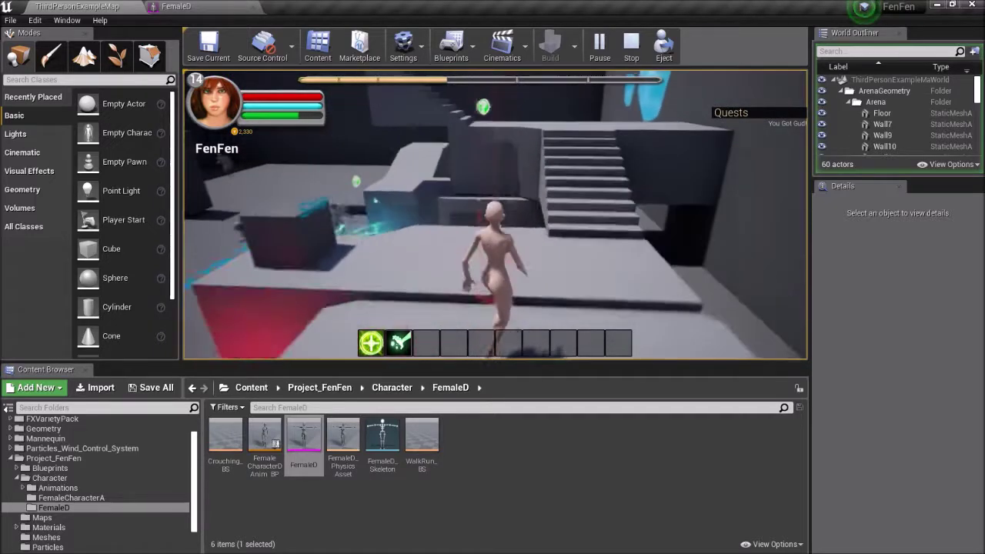
key("w")
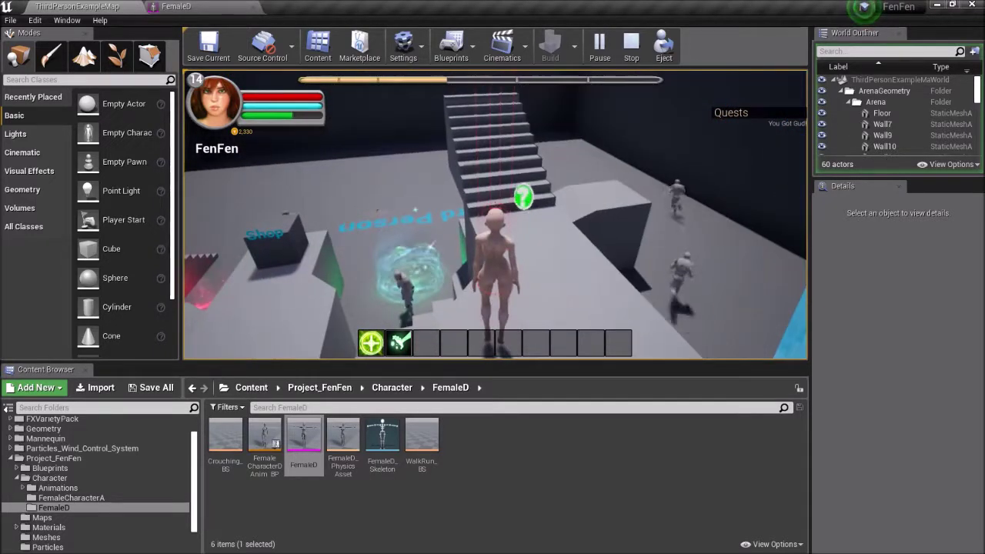
key("Escape")
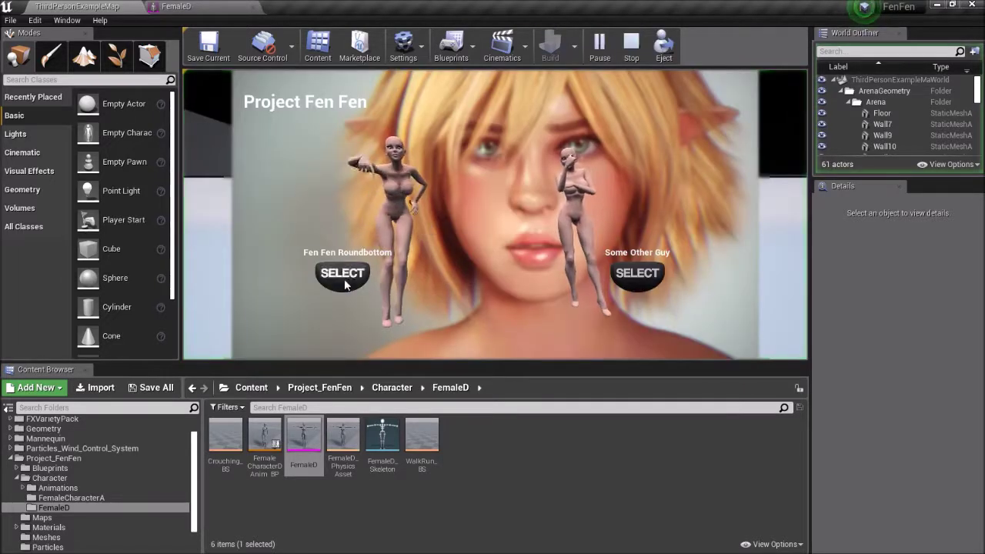
Test Fen Fen Roundbottom in a new session by running past the loot chest and around the pursuing enemies, and stop the game
left_click(343, 275)
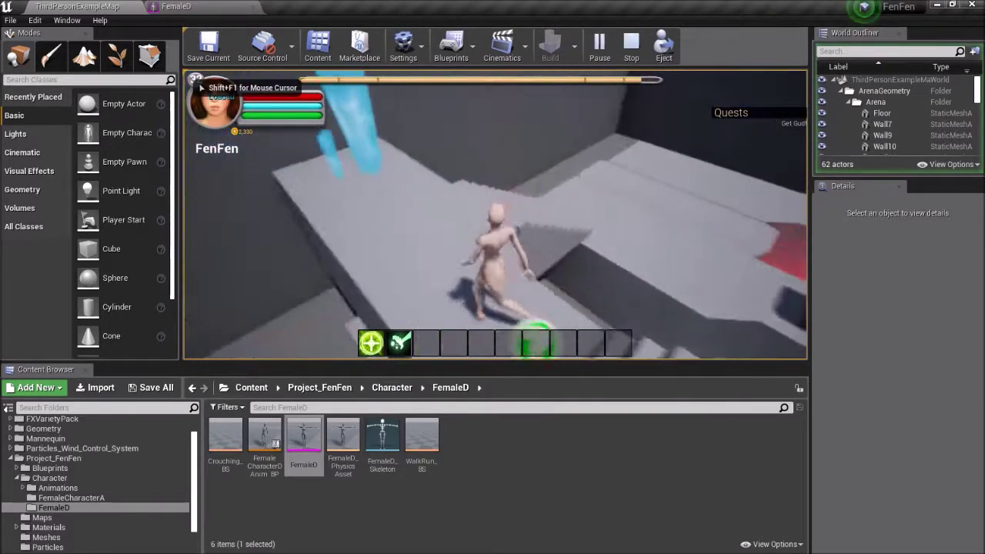
key("w")
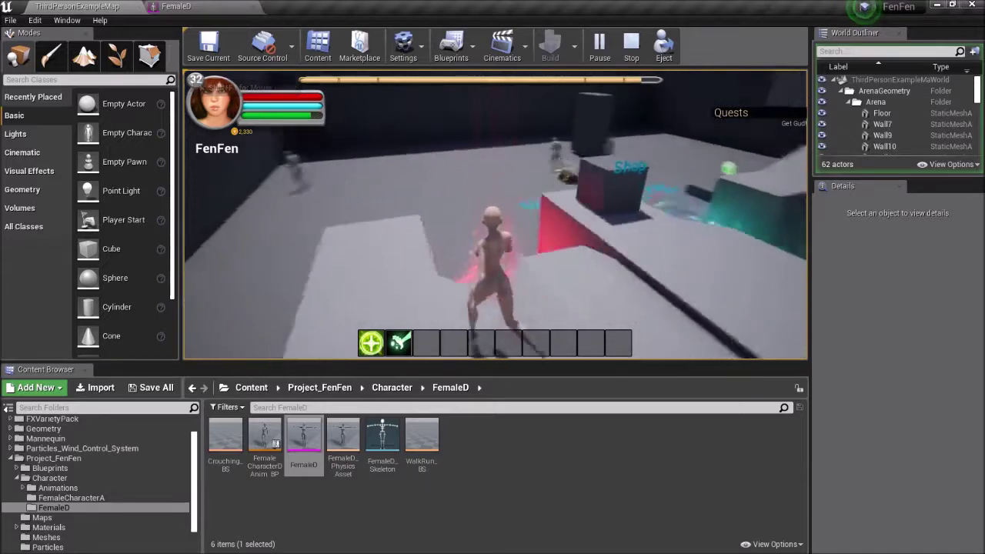
key("w")
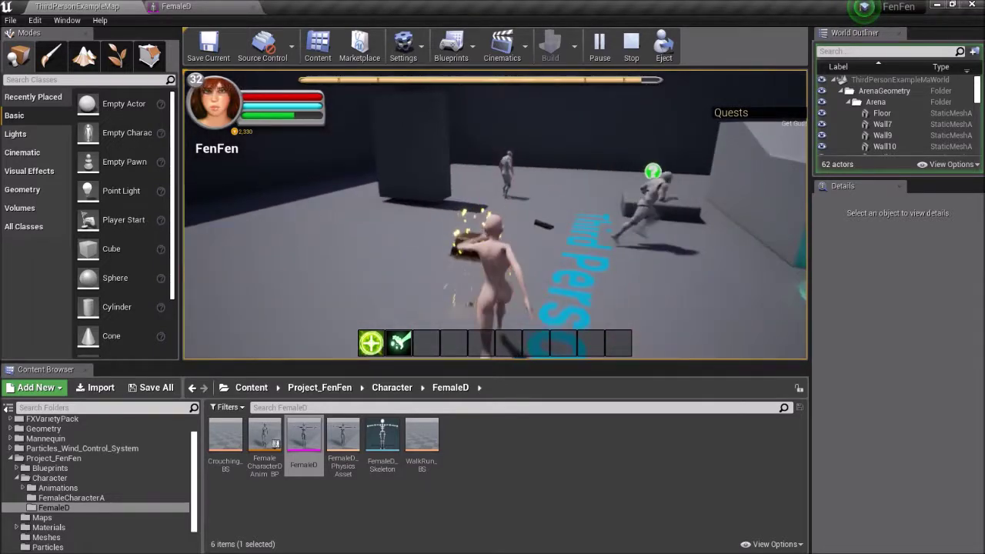
key("w")
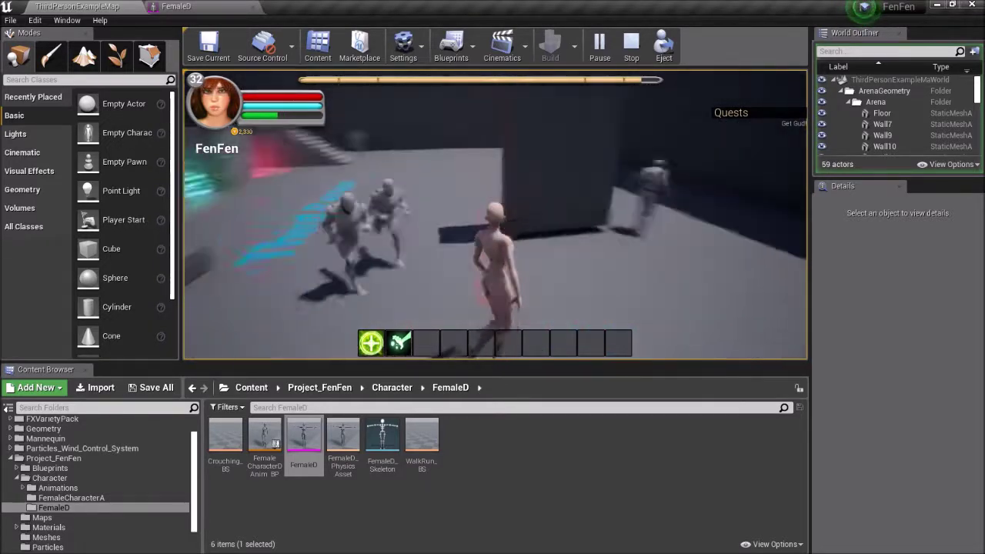
key("a")
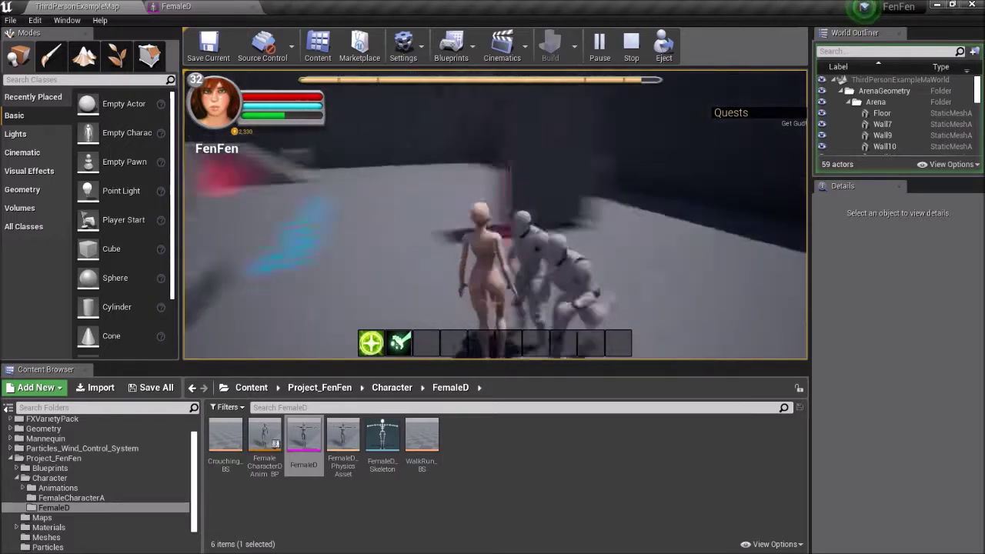
key("w")
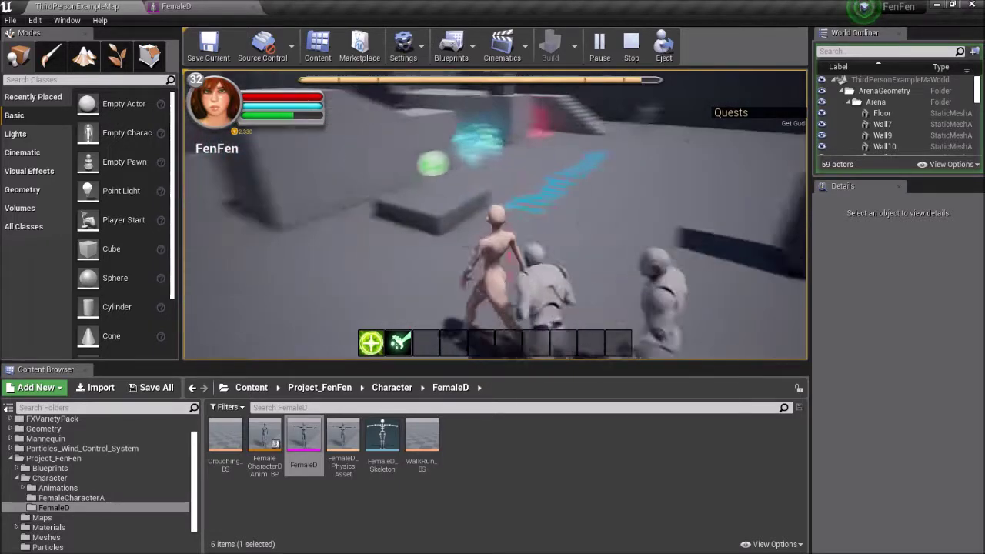
key("w")
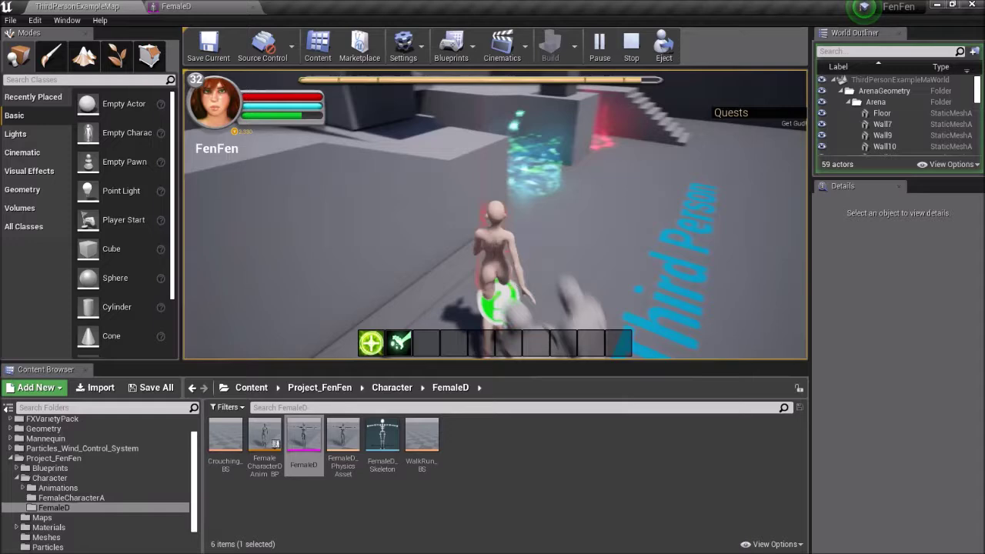
key("w")
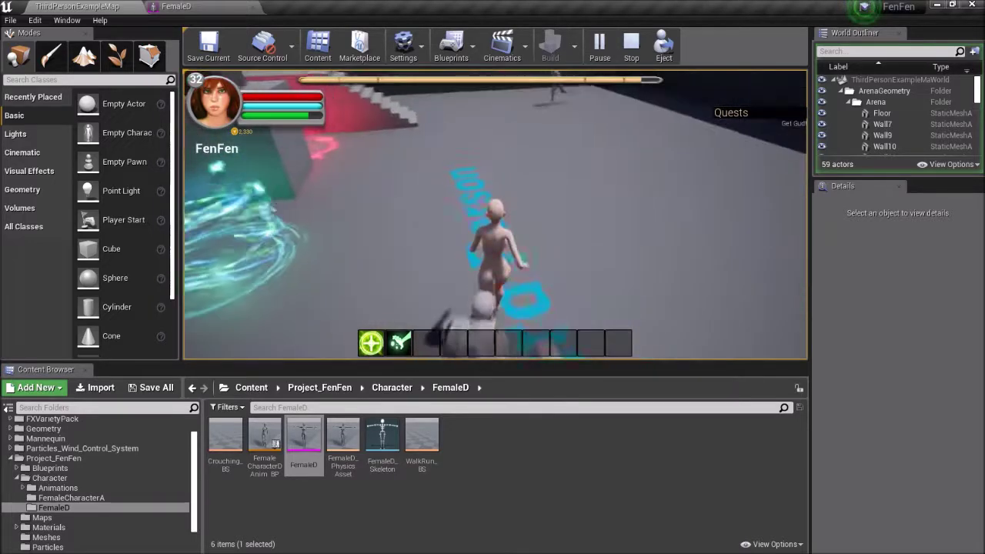
key("Escape")
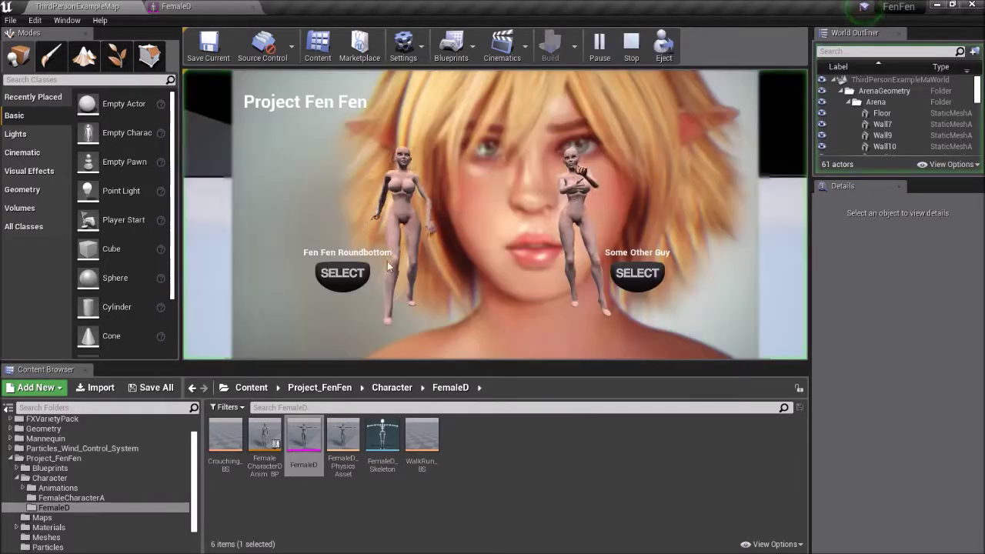
Choose Fen Fen Roundbottom for another session and run past the loot chest and pursuing enemies to the stairs beside the red glow
left_click(348, 272)
left_click(443, 236)
key("w")
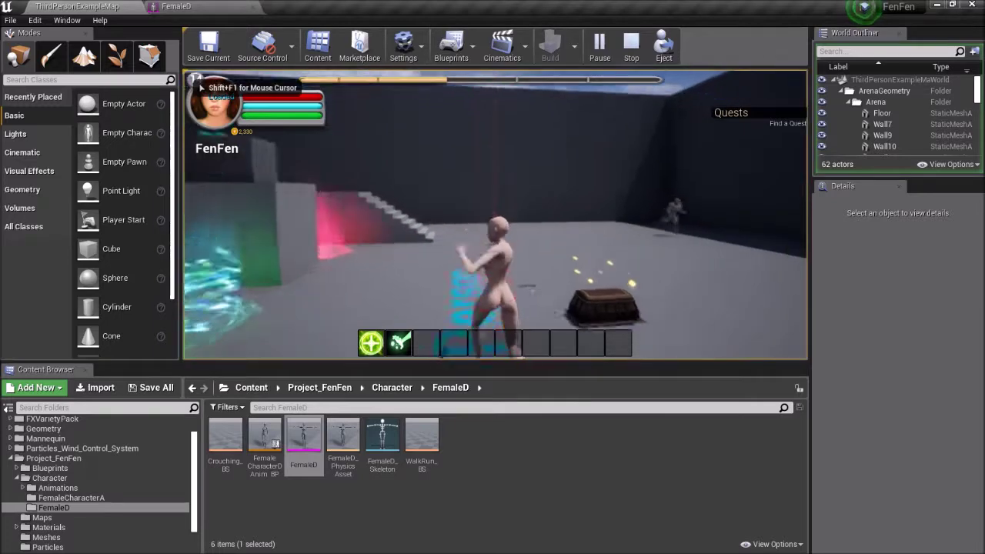
key("w")
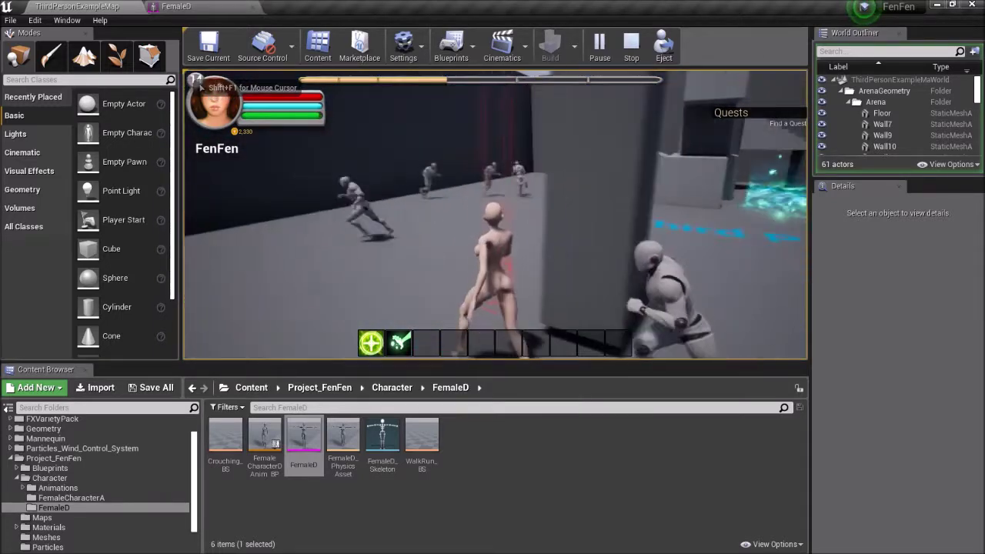
key("w")
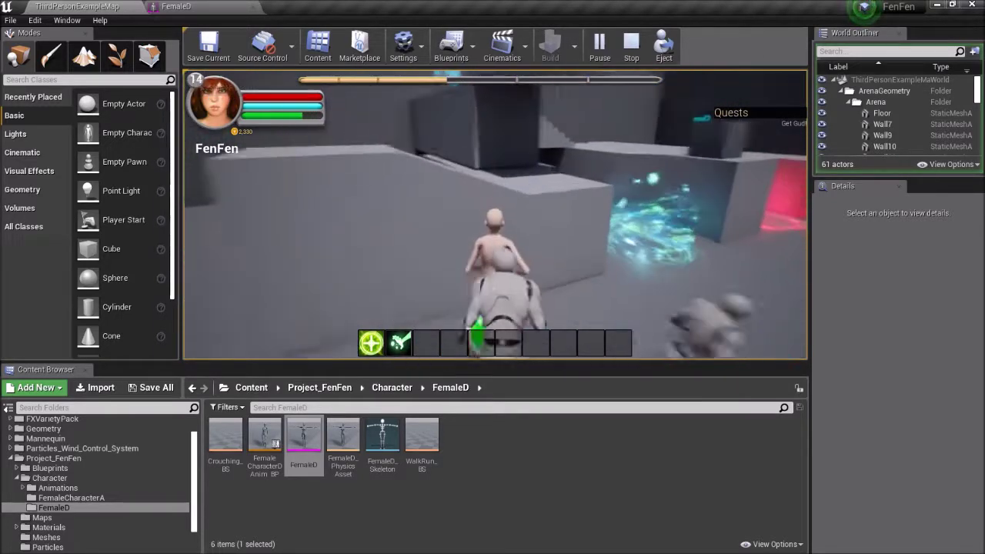
key("w")
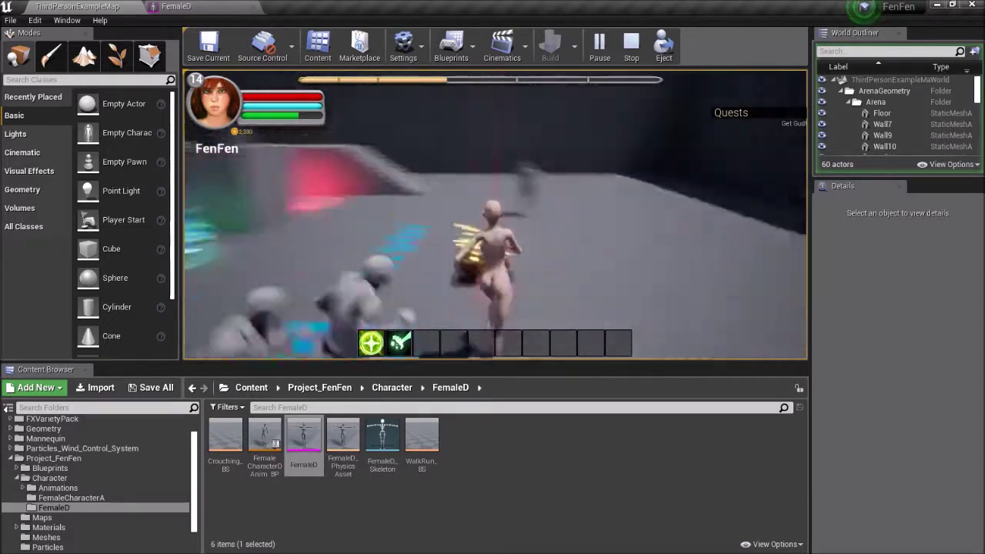
key("w")
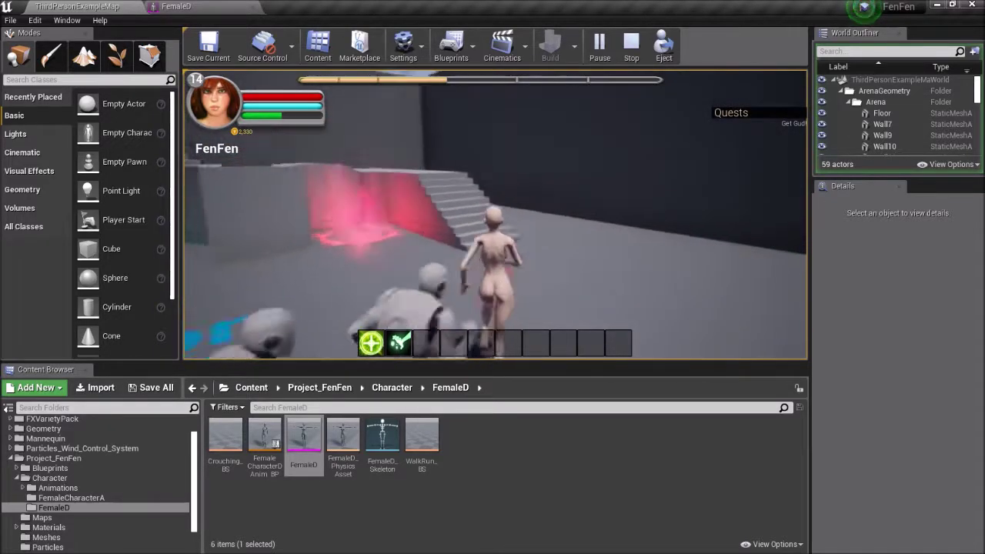
Run Fen Fen across the upper platforms past the blue crystals, and jump back down to the enemies on the arena floor
key("w")
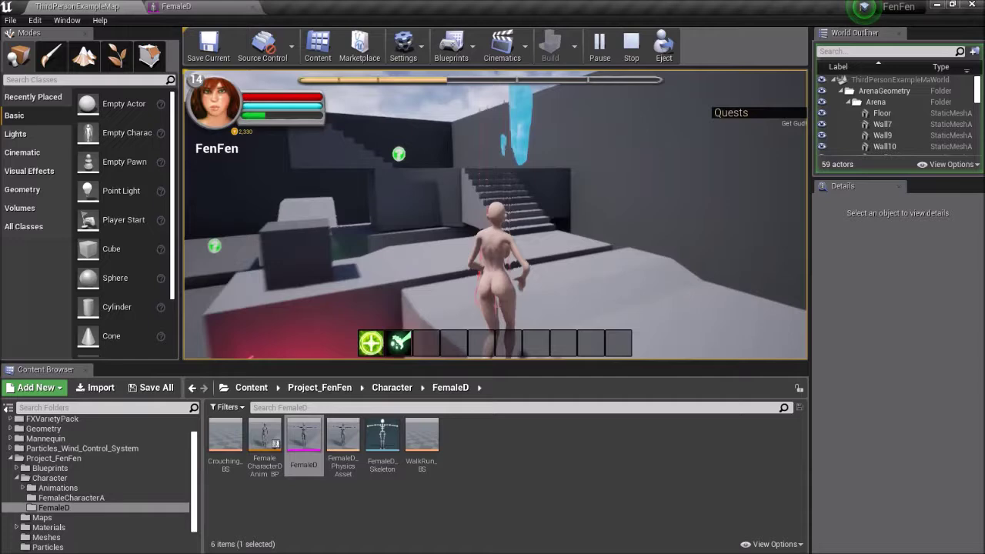
key("w")
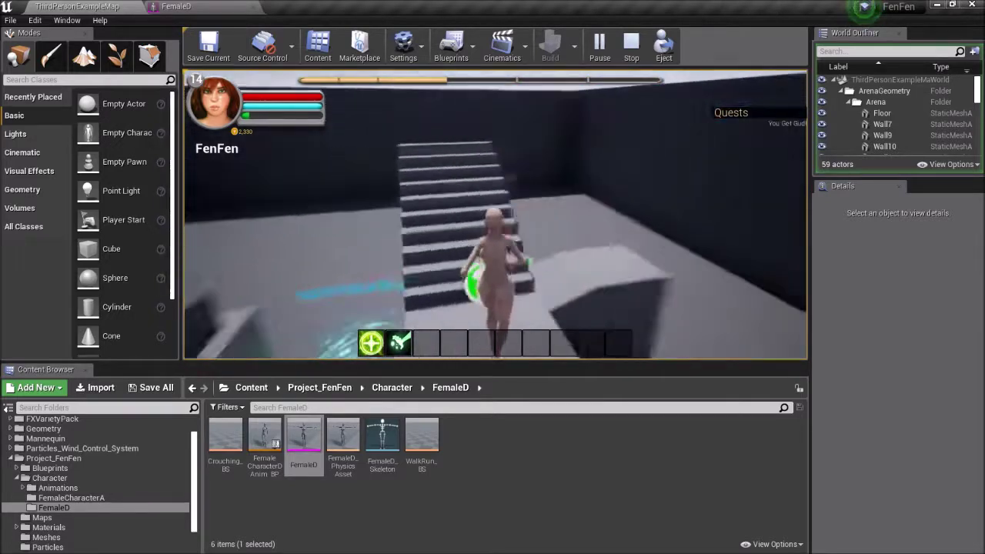
key("w")
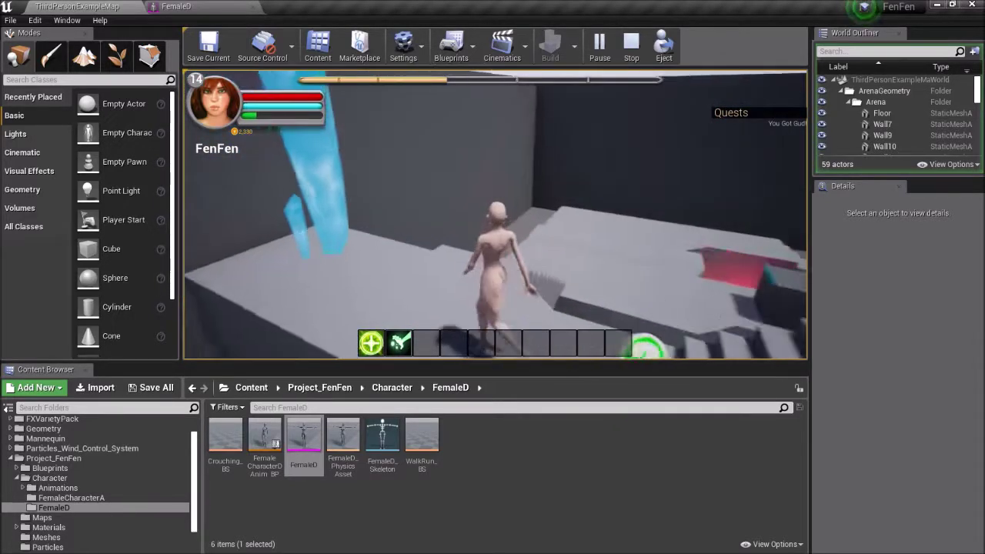
key("w")
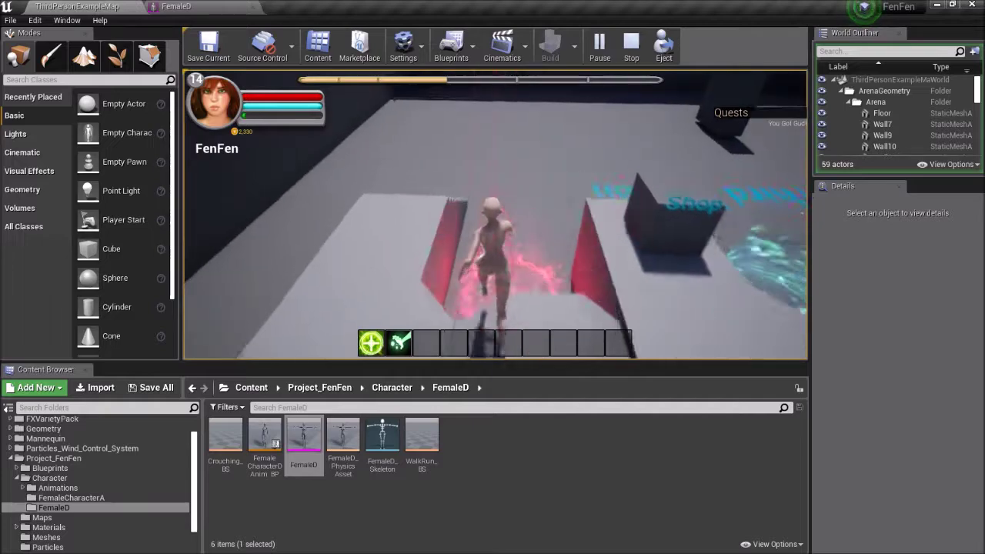
key("space")
key("w")
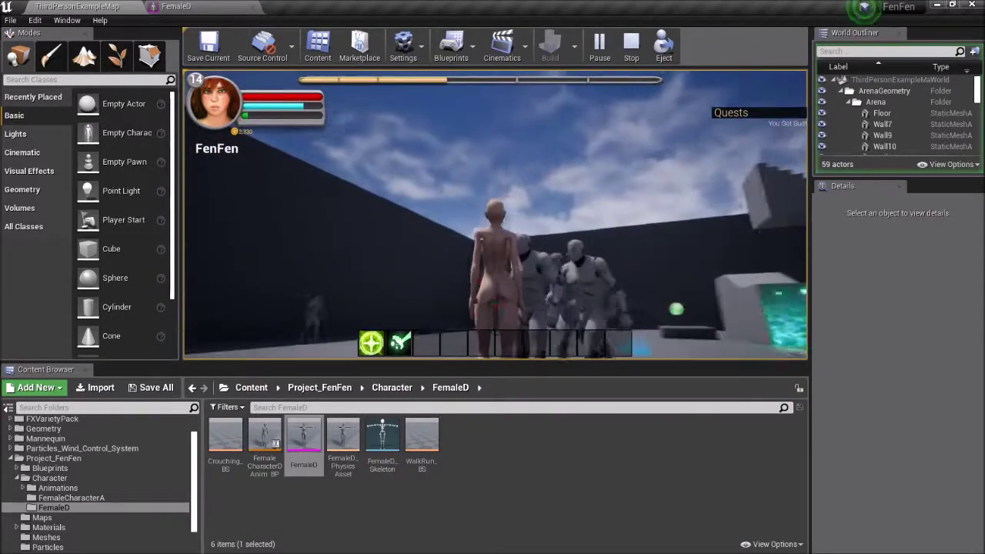
Use the first hotbar ability and lead the enemies across the floor lettering and up the stairs beside the red glow
key("1")
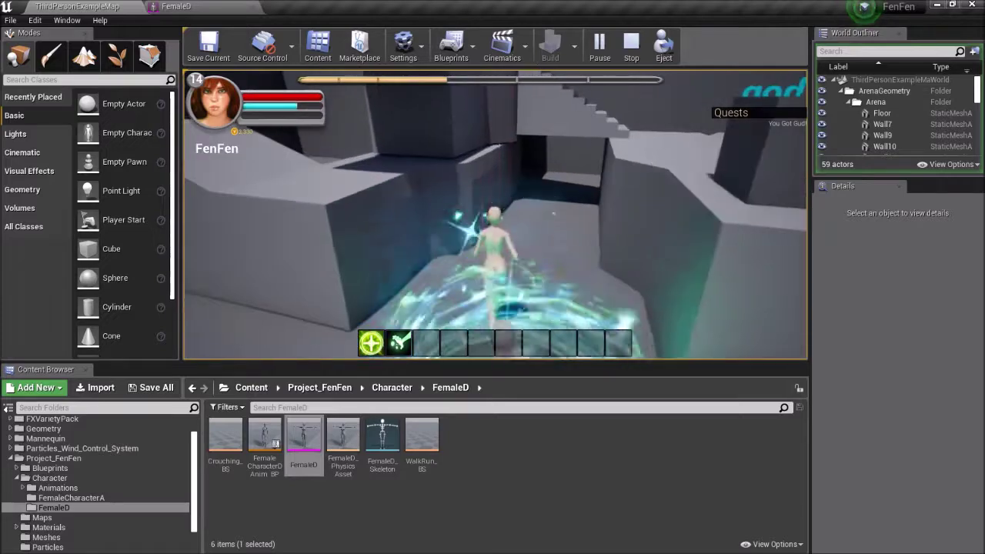
key("w")
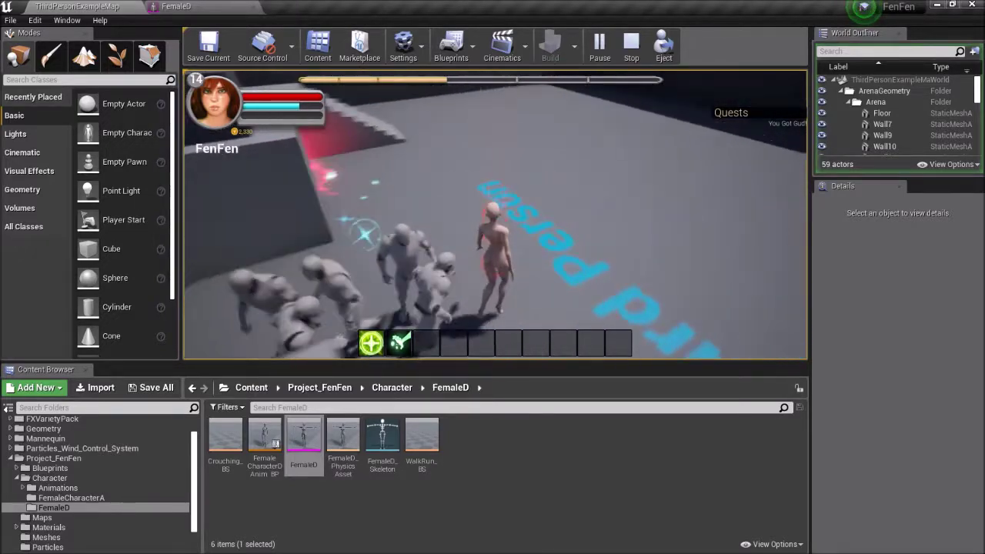
key("w")
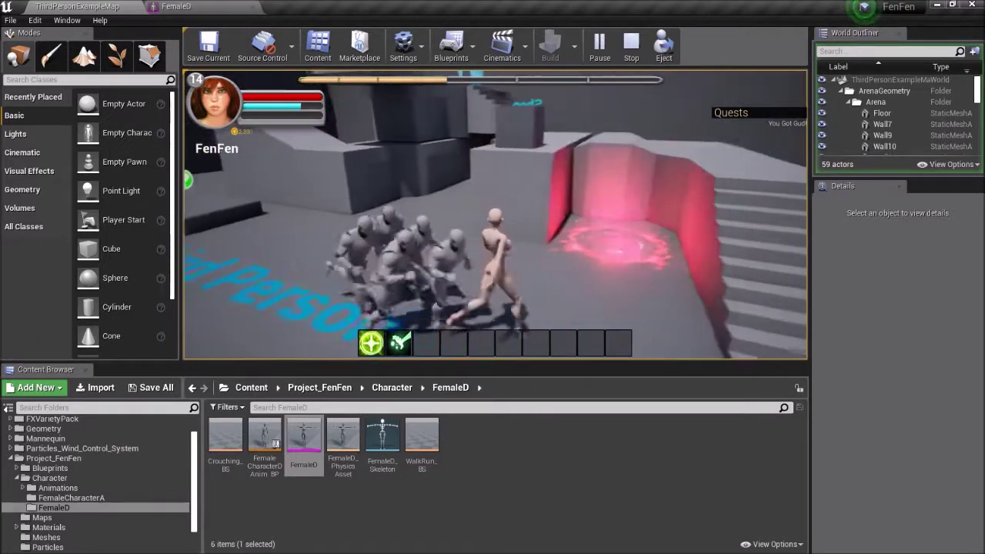
key("w")
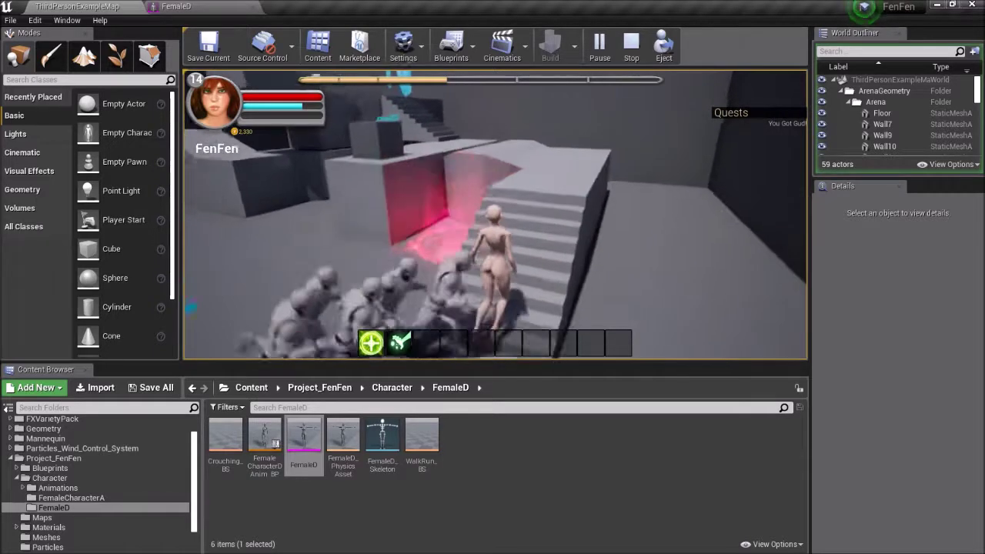
key("w")
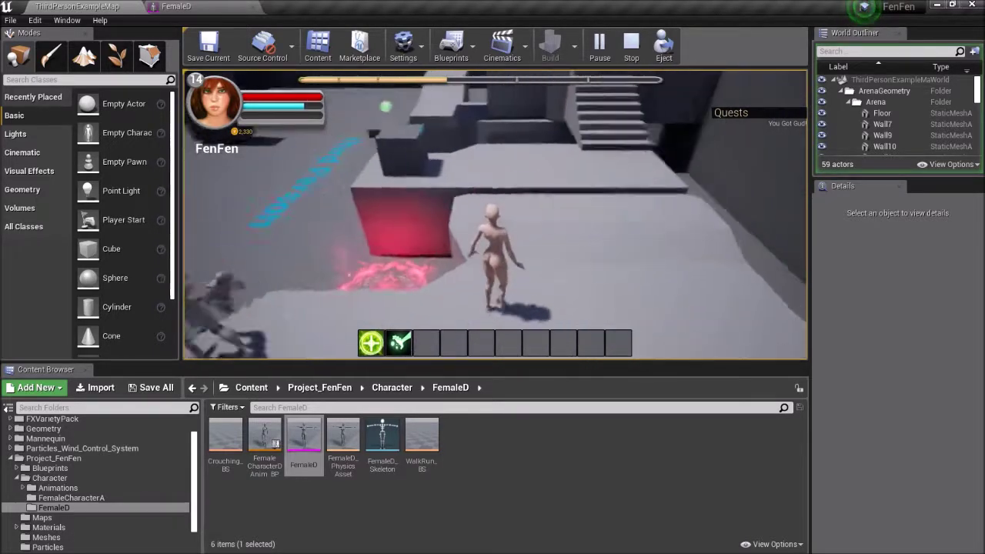
Run along the crystal platforms to the Shop block, dismiss the Store window, and end the play session
key("w")
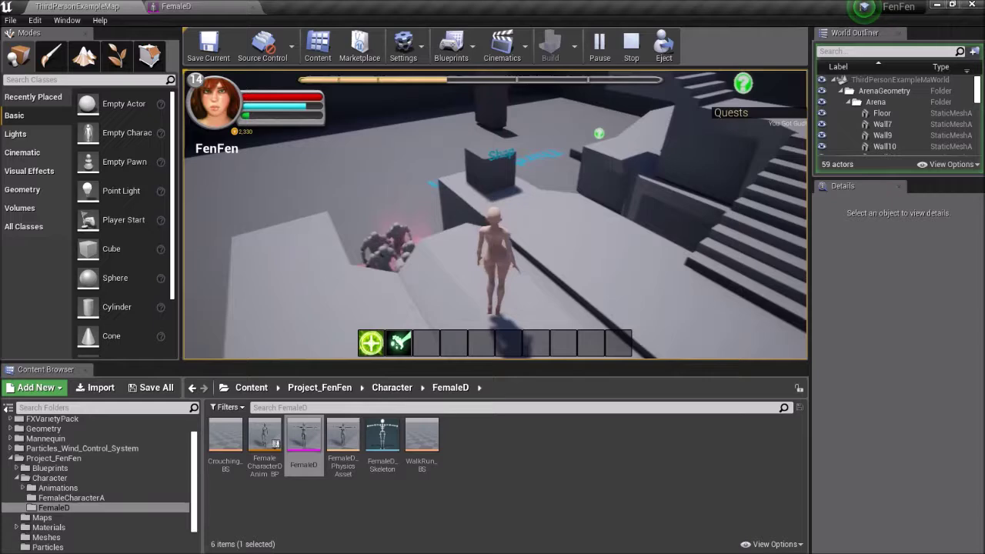
key("w")
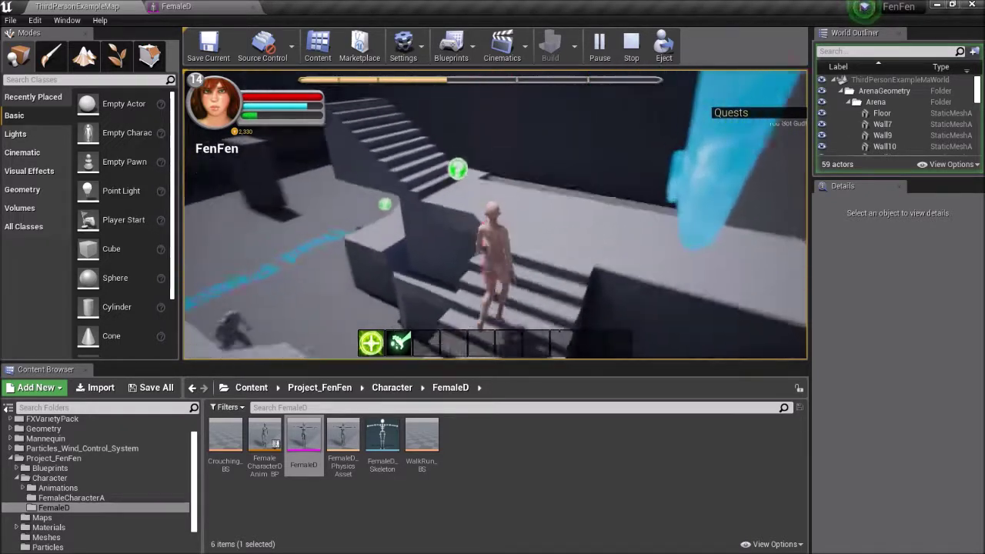
key("w")
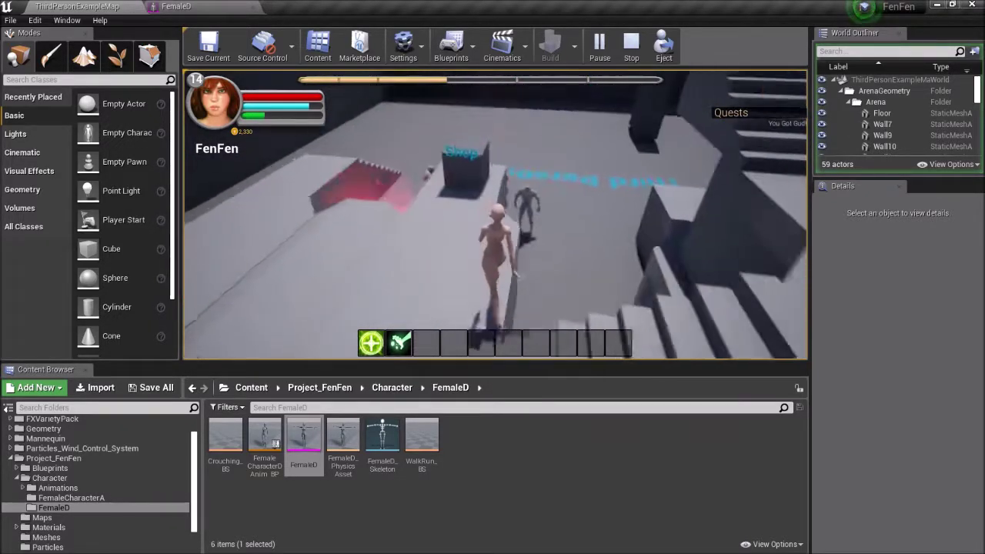
key("w")
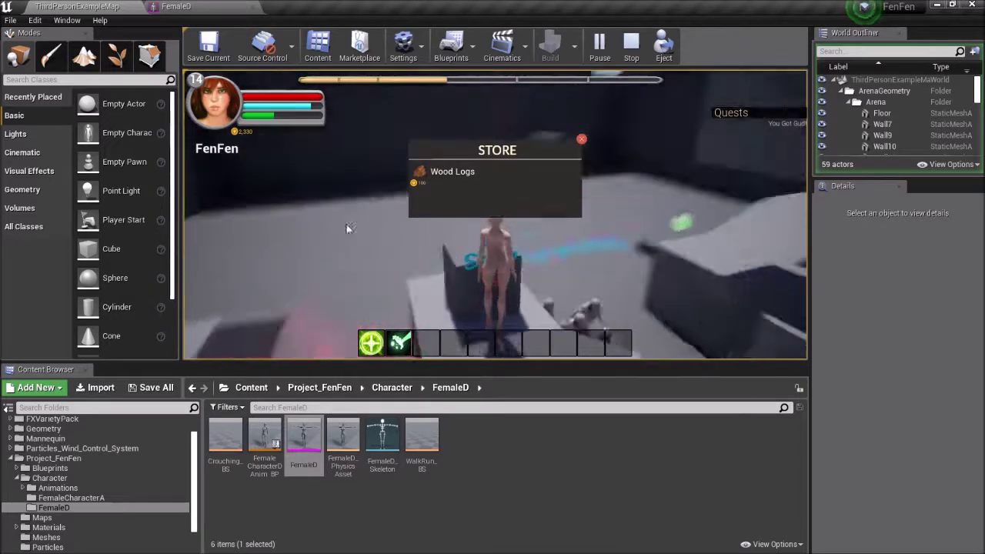
left_click(584, 139)
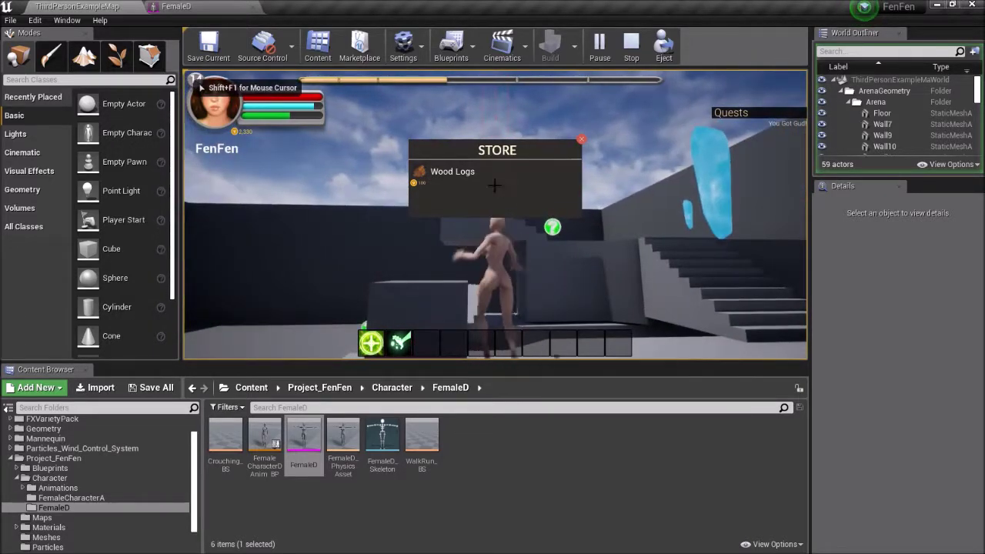
key("Escape")
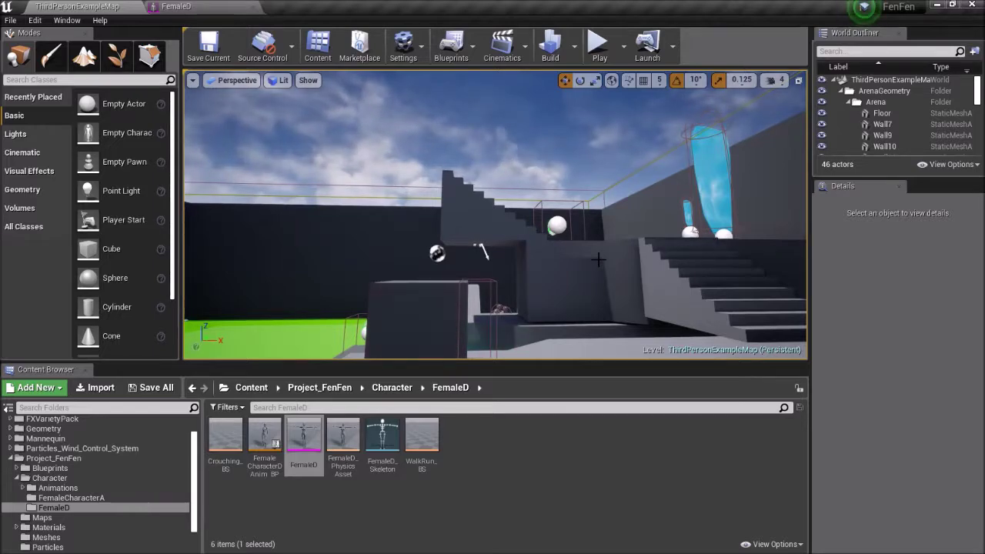
Switch from the editor to the OBS window
key("super")
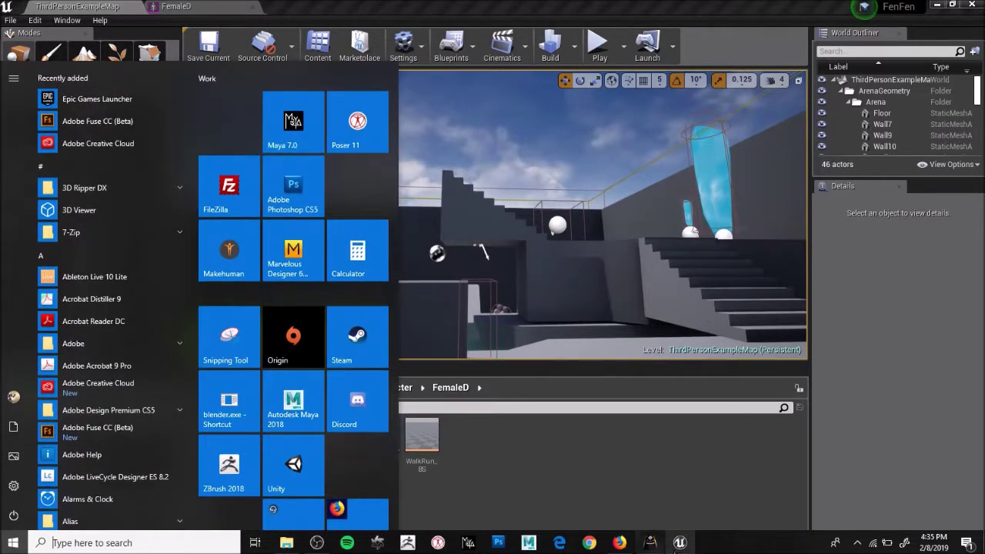
left_click(316, 542)
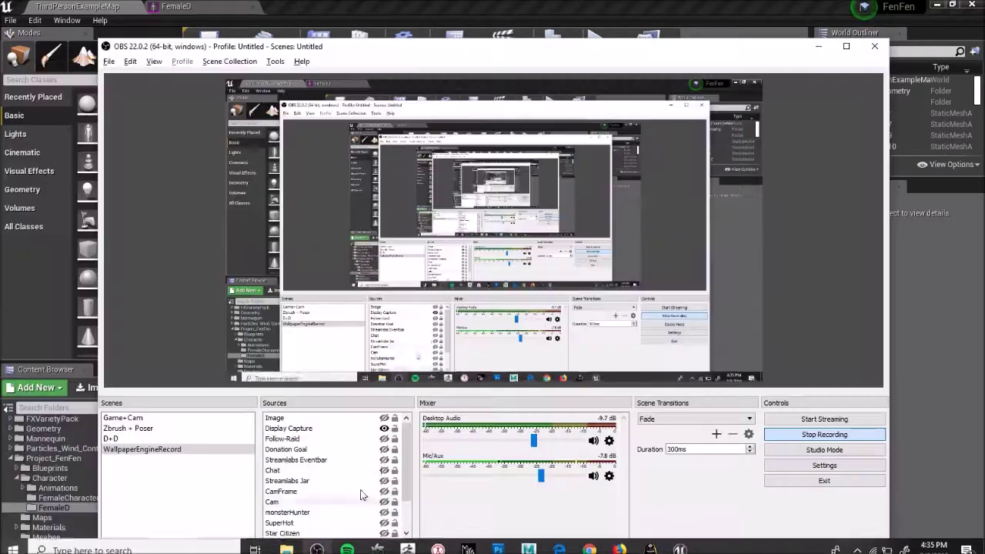